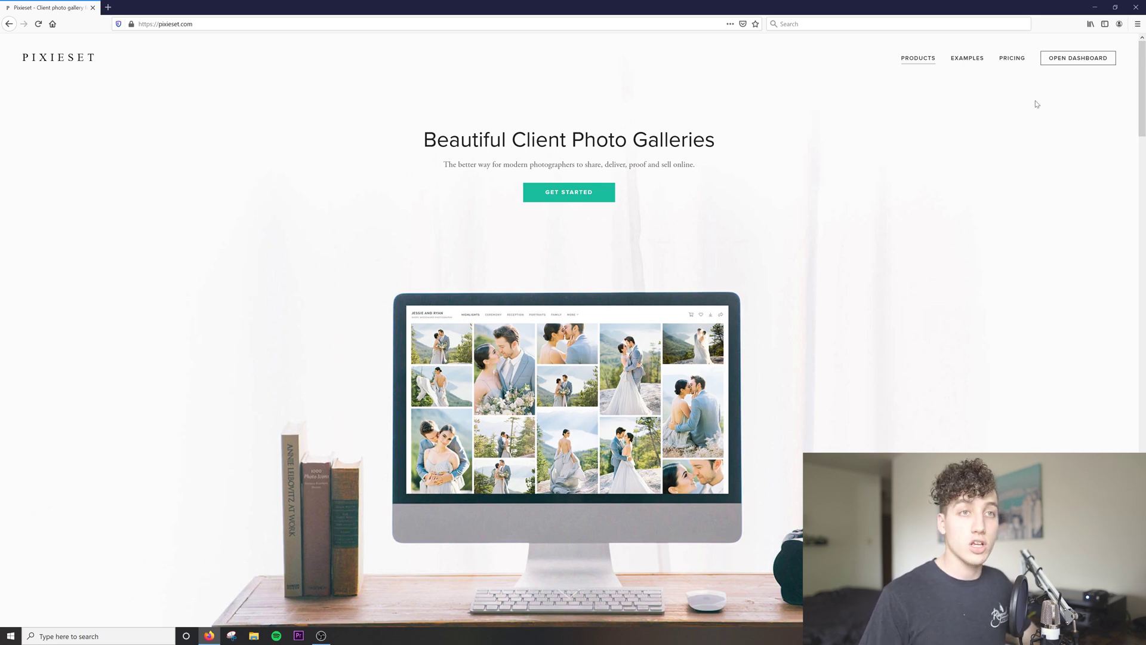
Step: Go from the account dashboard into Store and open the Products tab's Price Sheets list
left_click(1073, 59)
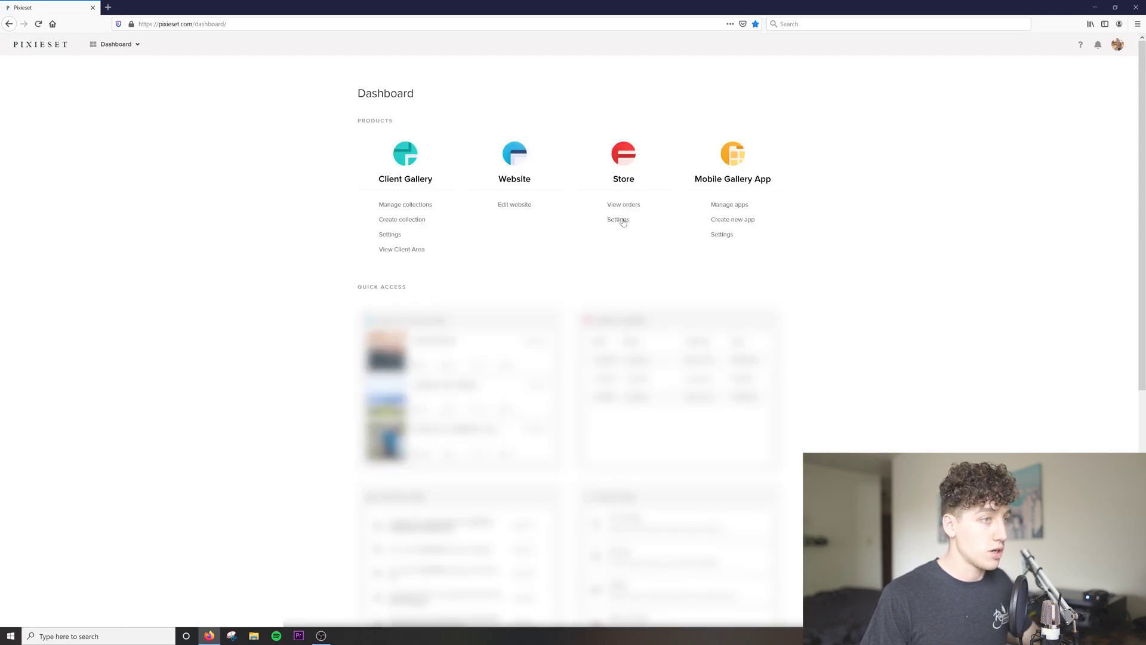
left_click(621, 179)
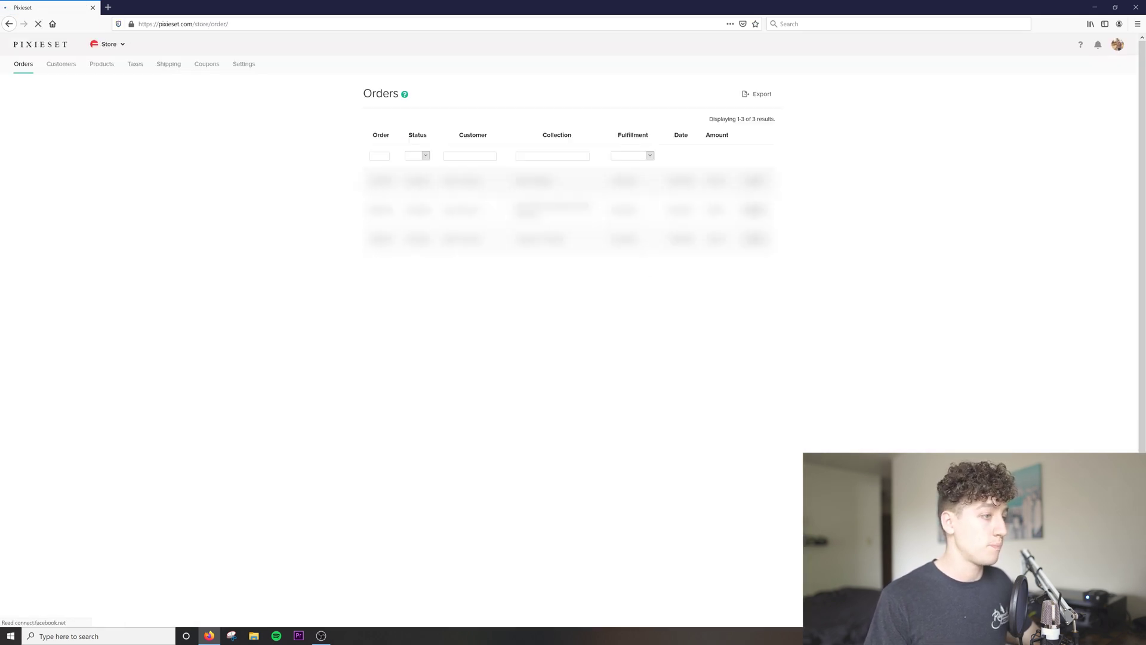
left_click(97, 64)
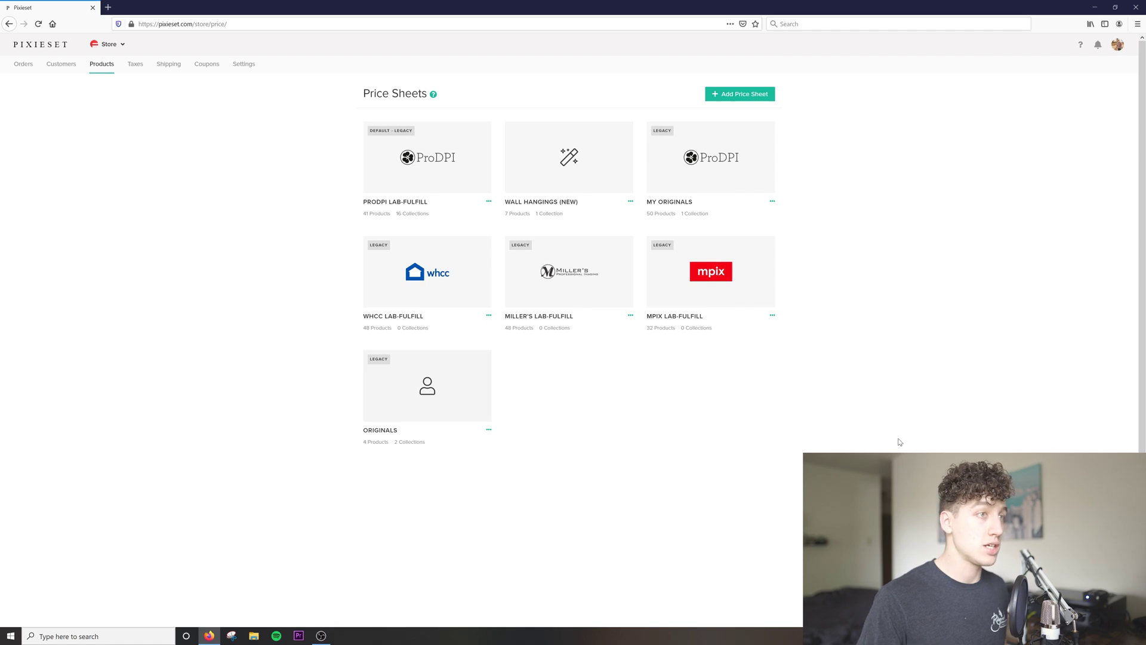
Step: Add a new price sheet named 'Youtube' and switch to choosing a specific print lab
left_click(714, 99)
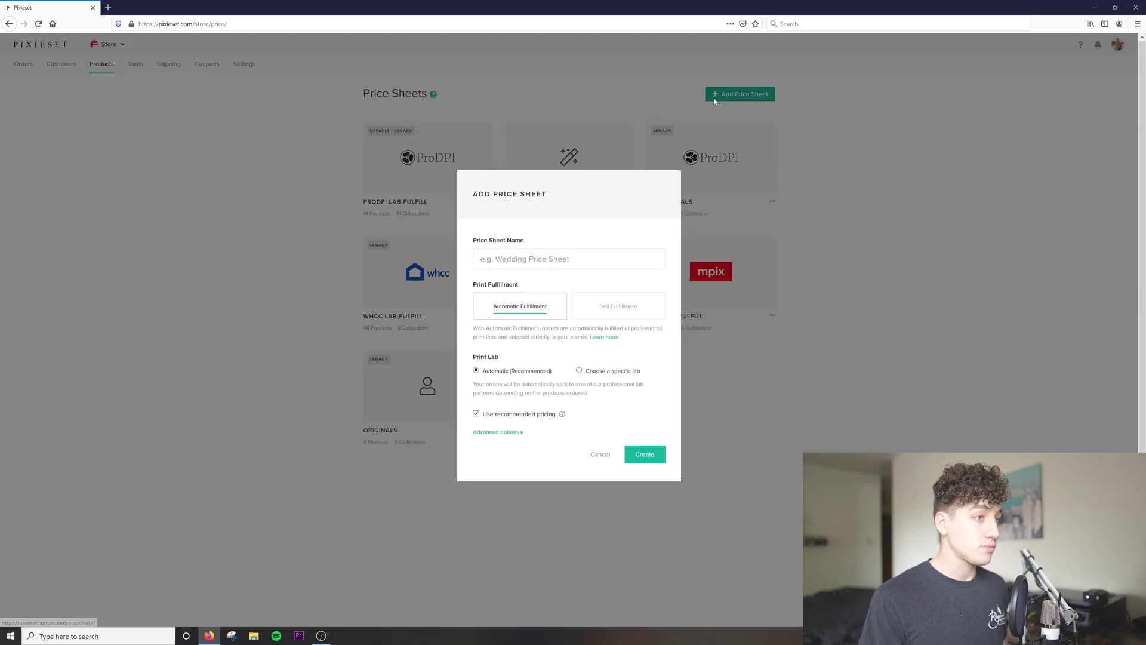
left_click(580, 256)
type("yo")
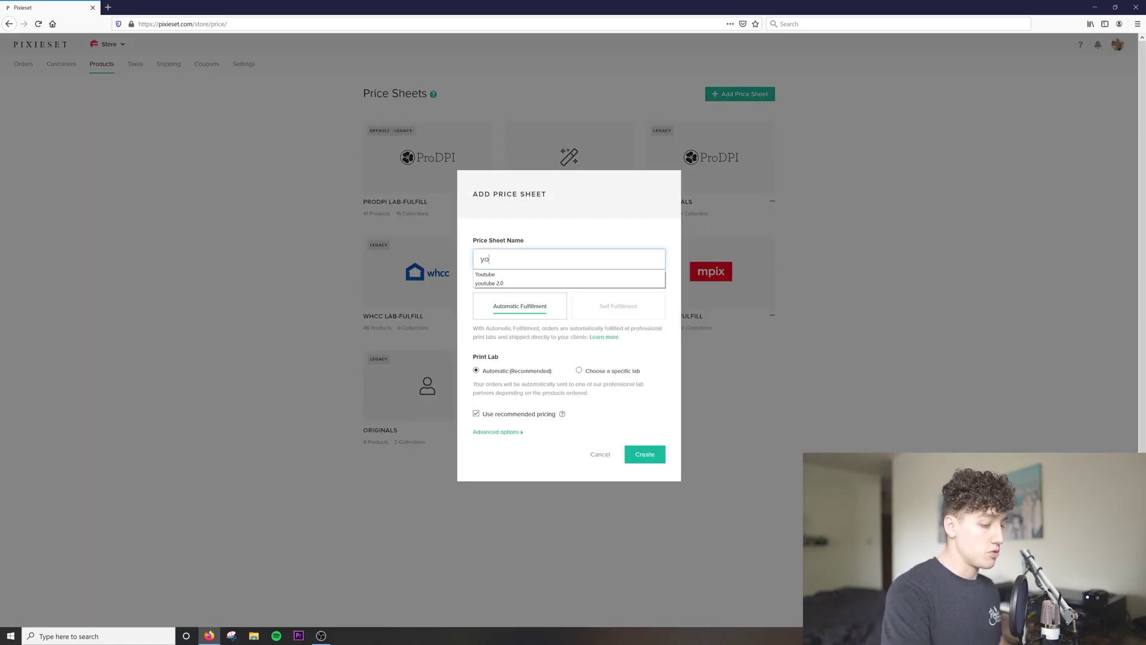
type("ut")
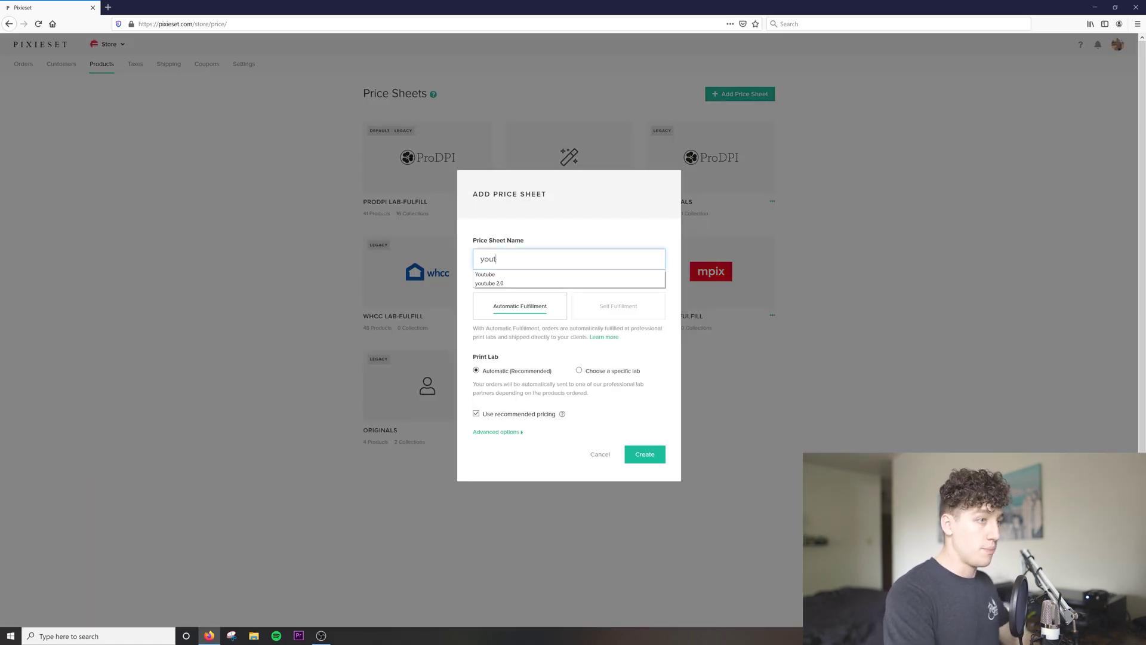
left_click(486, 275)
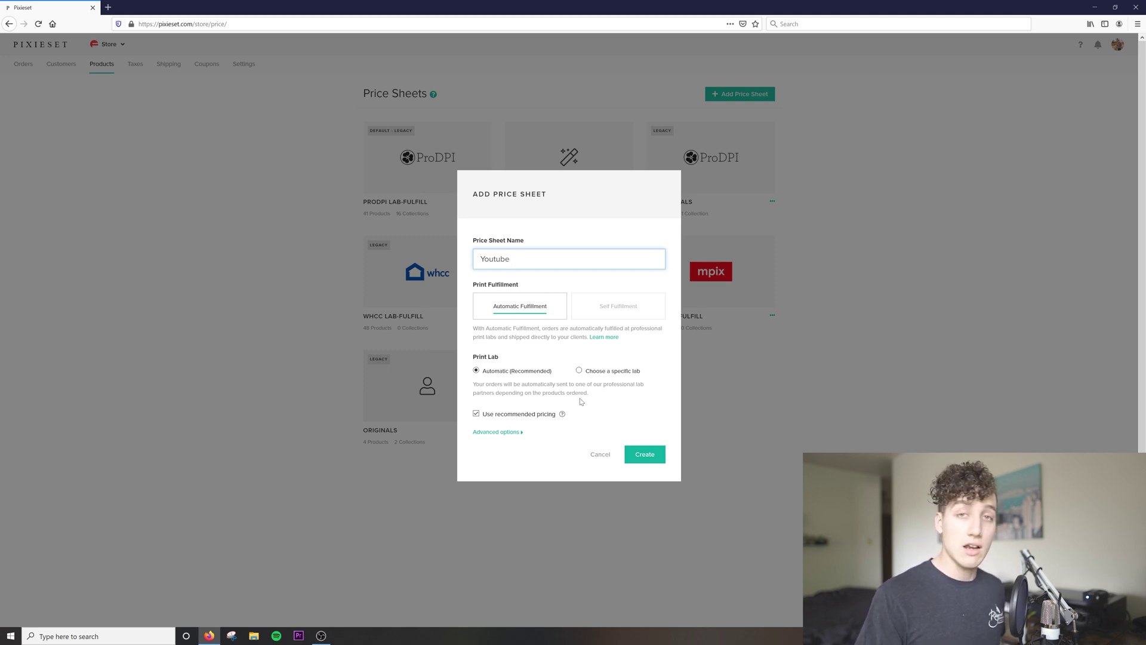
left_click(579, 371)
Step: Check the available labs, revert to Automatic (Recommended) fulfillment, and create the Youtube sheet
left_click(549, 392)
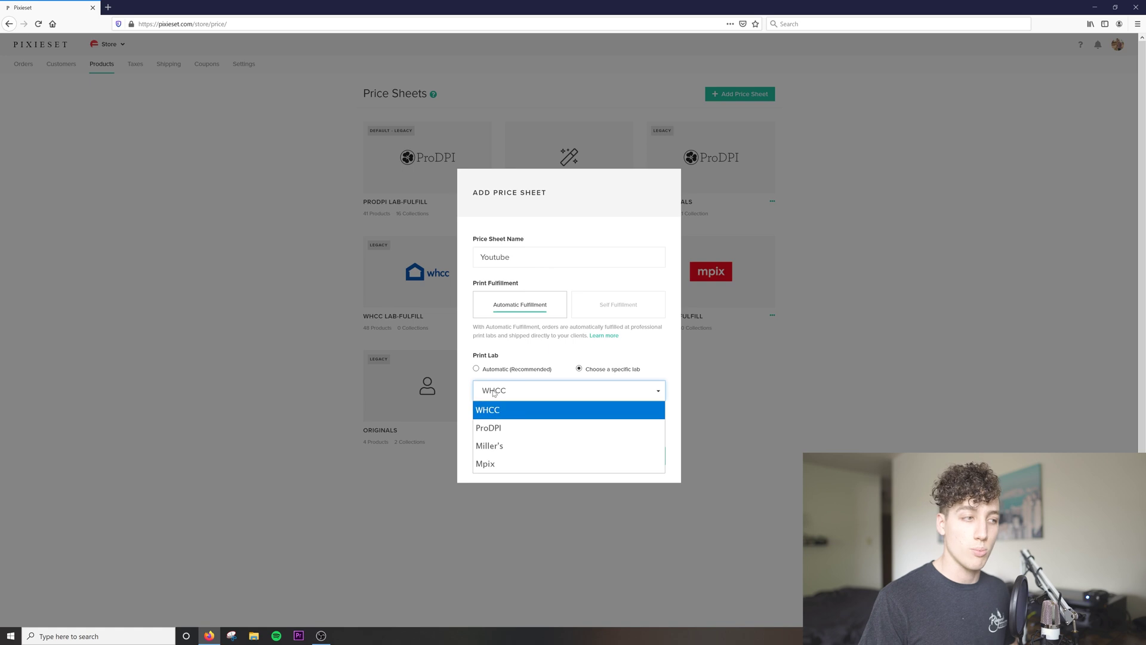
left_click(481, 370)
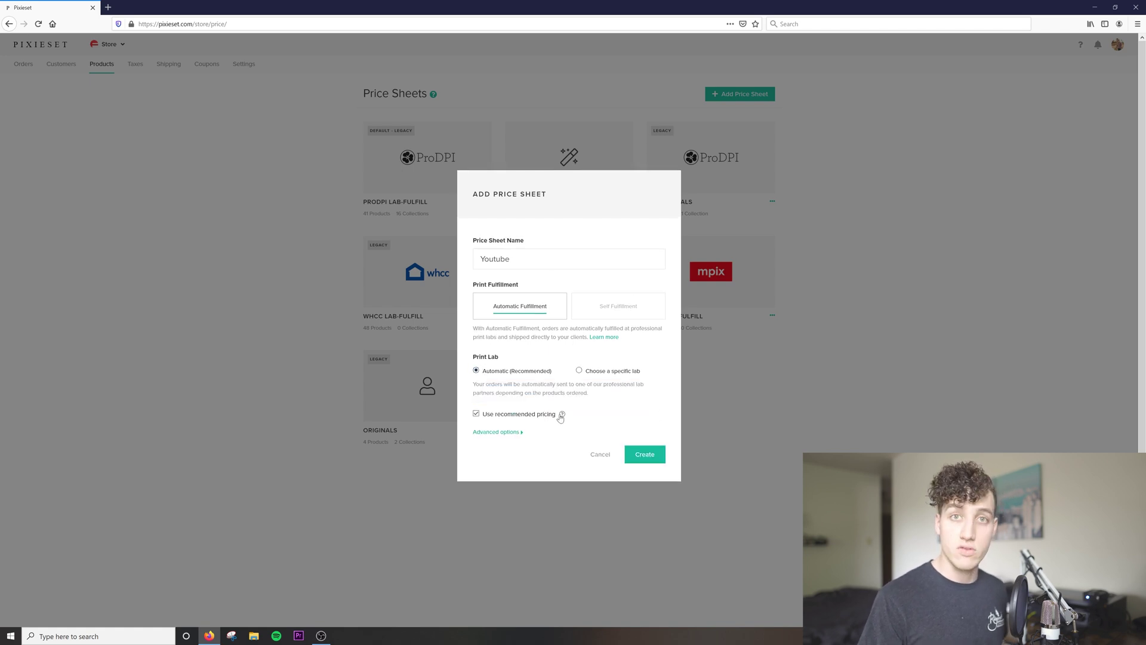
left_click(647, 454)
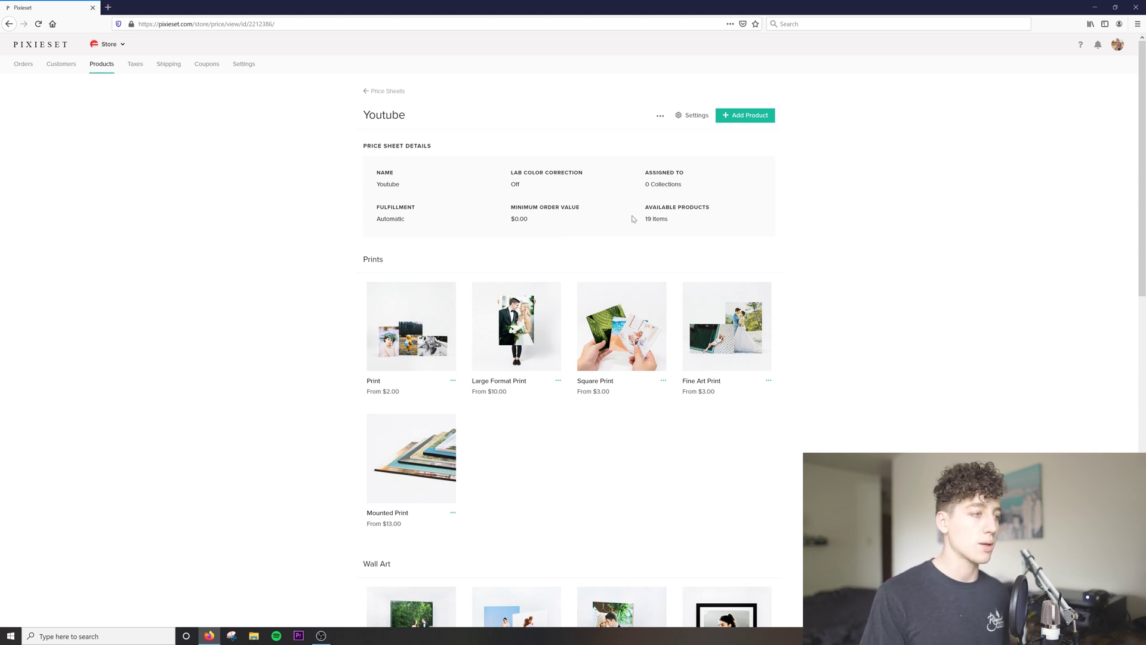
Step: Review the Youtube sheet's product list, now 7 available products including Large Format Print
scroll(753, 524, "down", 3)
scroll(621, 477, "up", 1)
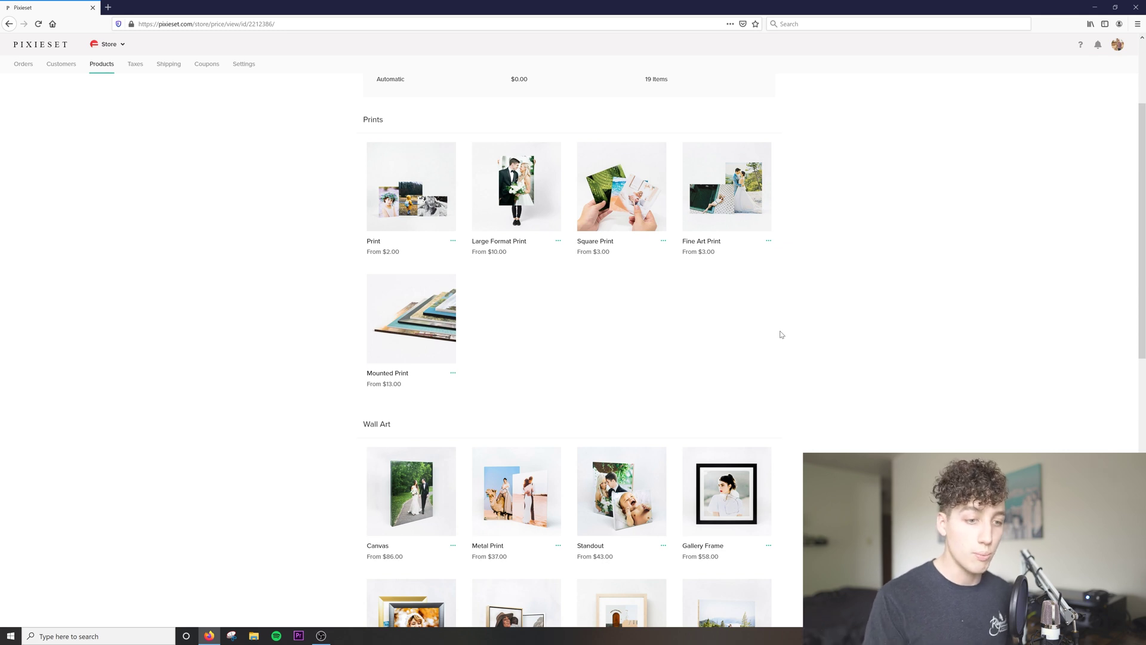
scroll(782, 334, "down", 10)
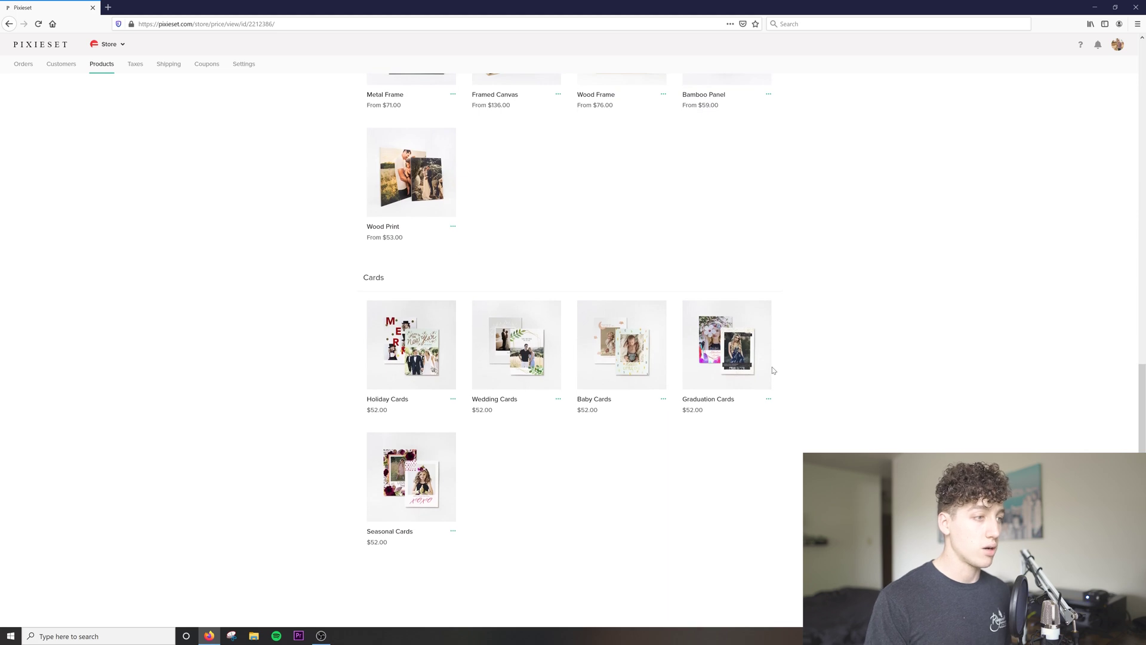
scroll(773, 370, "up", 15)
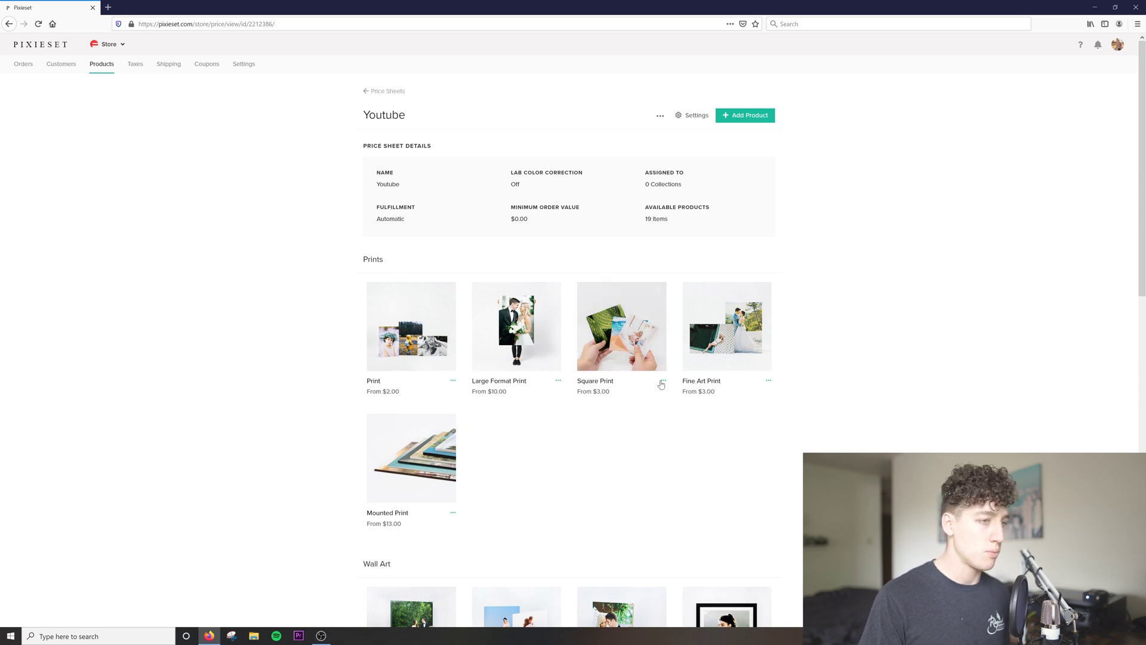
scroll(560, 459, "down", 4)
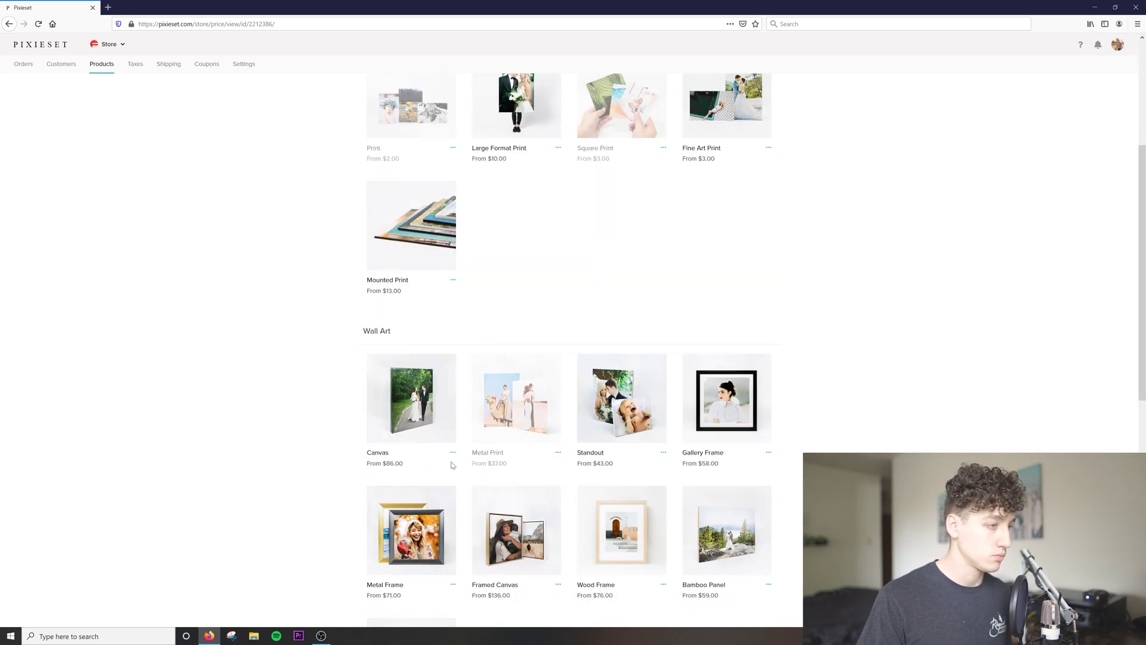
scroll(453, 464, "up", 4)
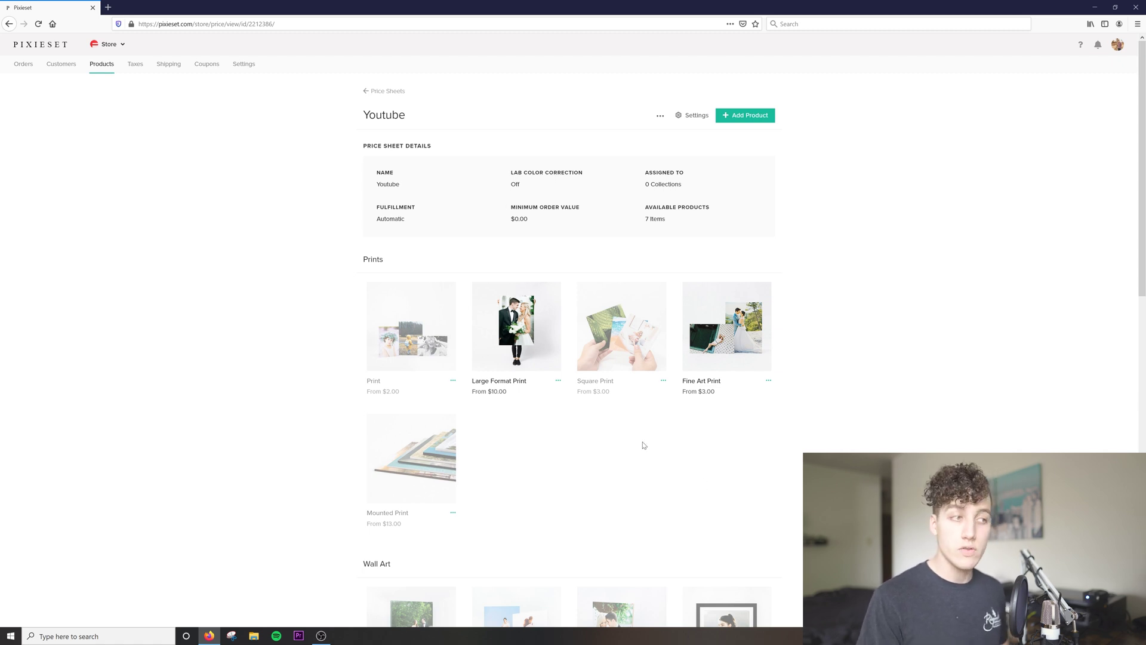
mouse_move(511, 319)
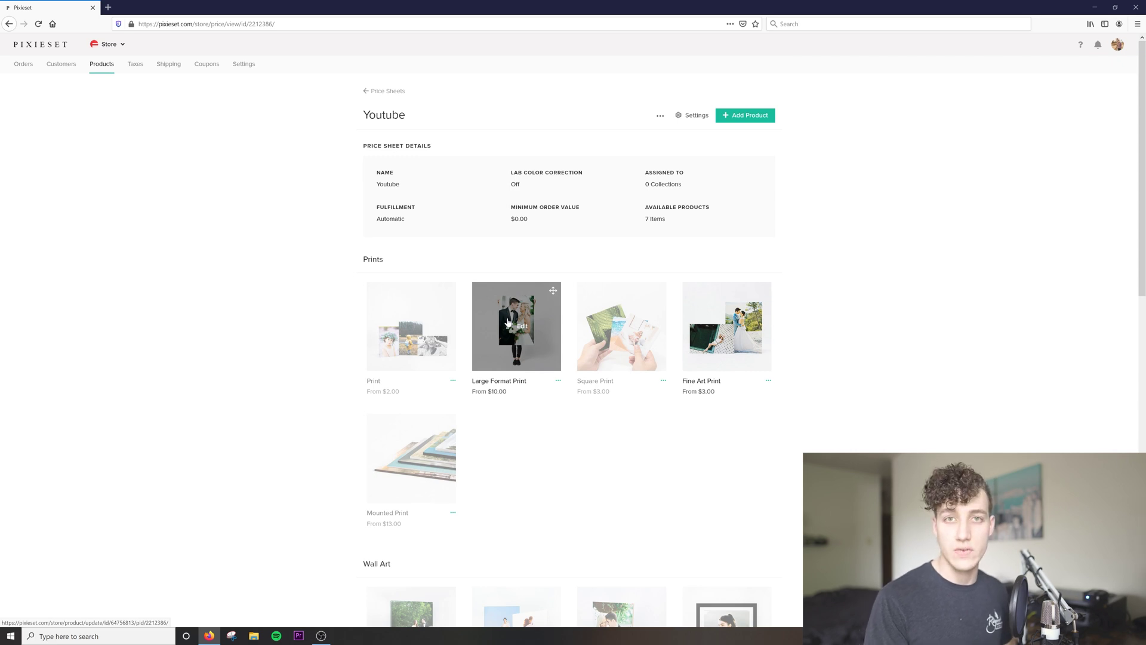
Step: Open Large Format Print, save its Size and Paper options unchanged, and expand the 11 x 14 prices
left_click(508, 322)
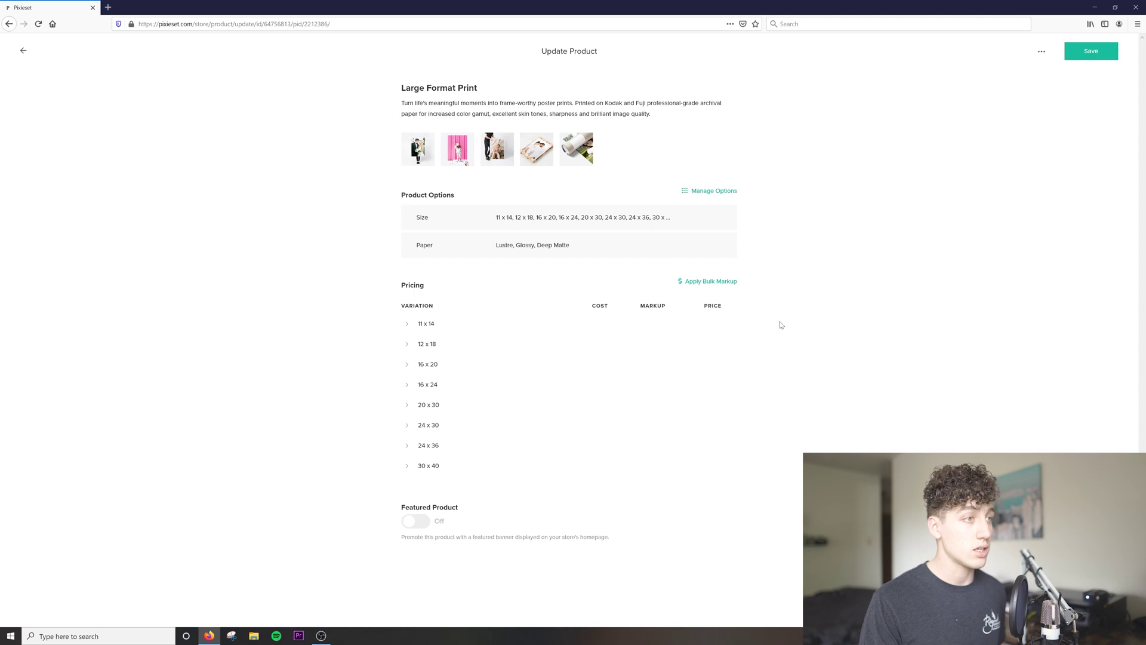
left_click(724, 192)
scroll(647, 262, "down", 2)
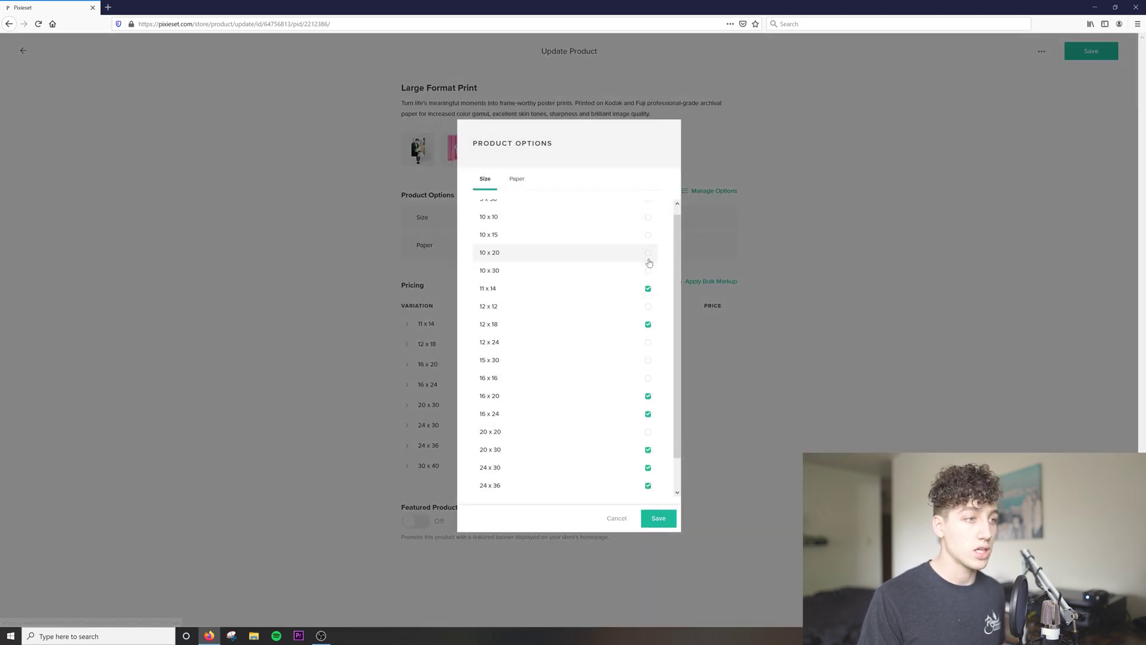
scroll(633, 289, "up", 1)
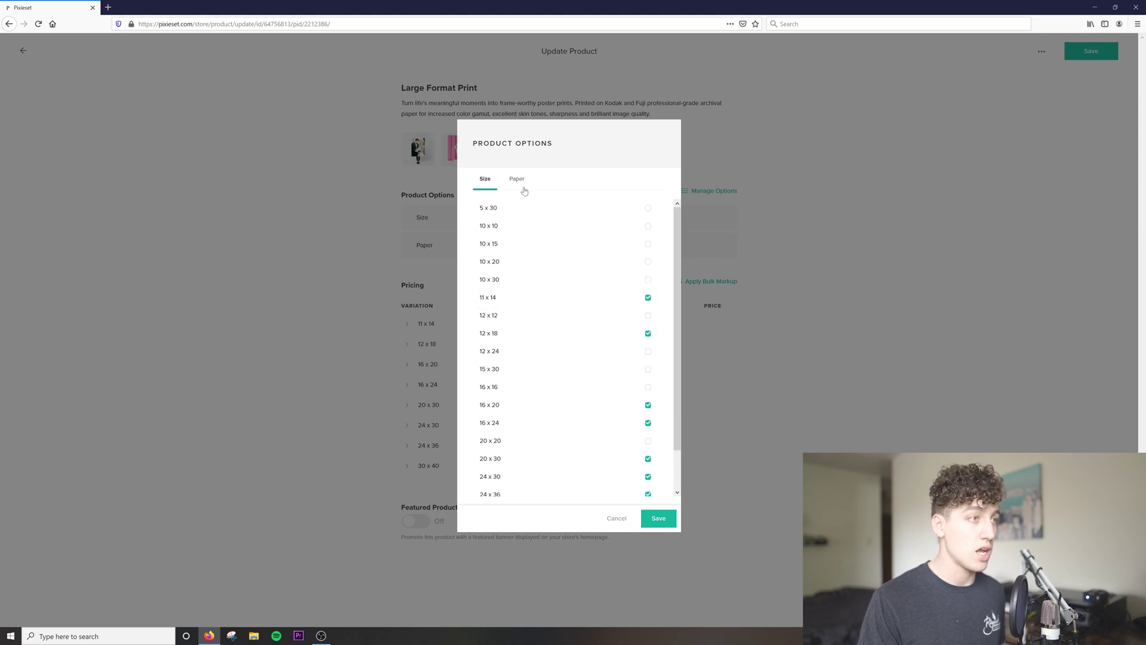
left_click(518, 181)
left_click(658, 519)
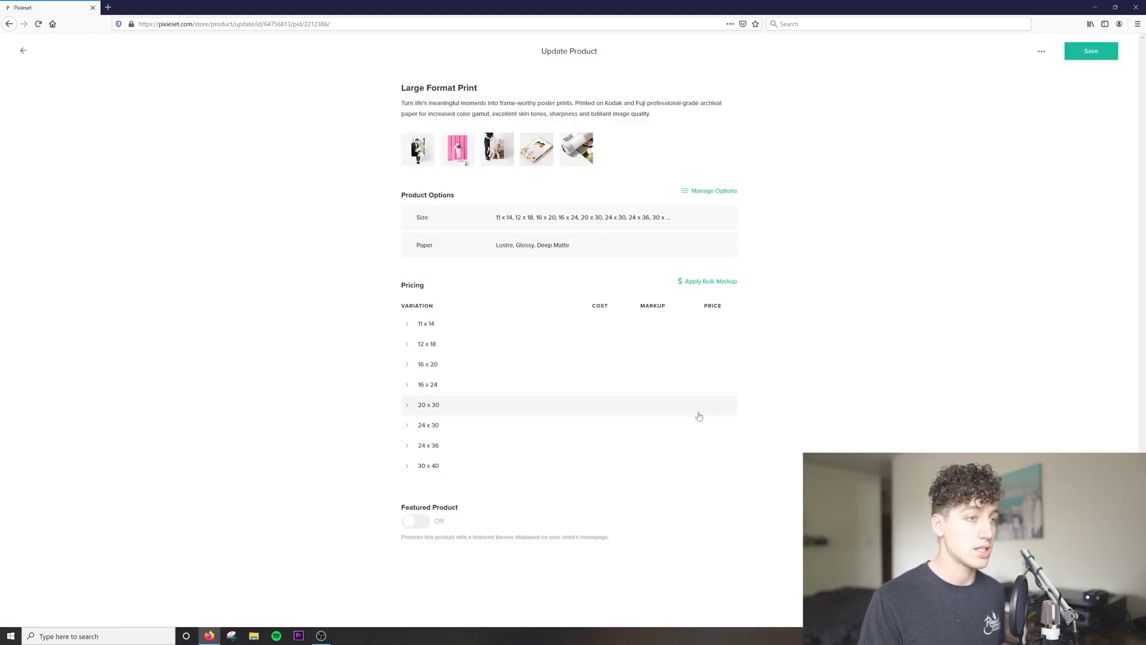
left_click(407, 325)
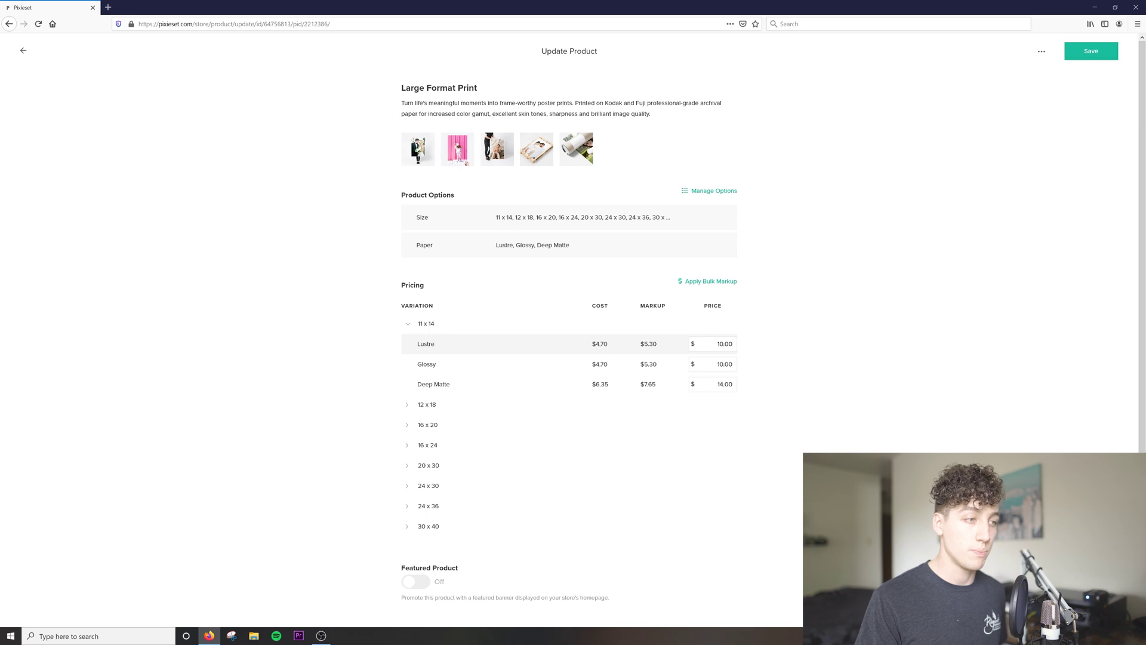
Step: Inspect the 11 x 14 Lustre cost of $4.70 and bring up the bulk markup settings
double_click(601, 344)
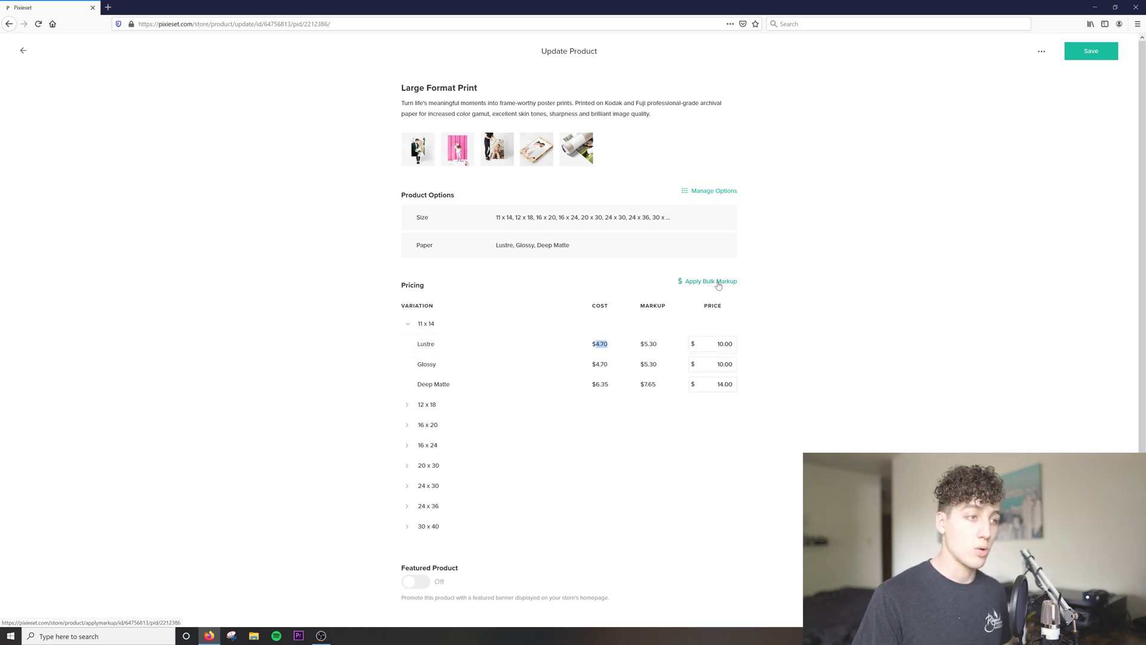
left_click(719, 284)
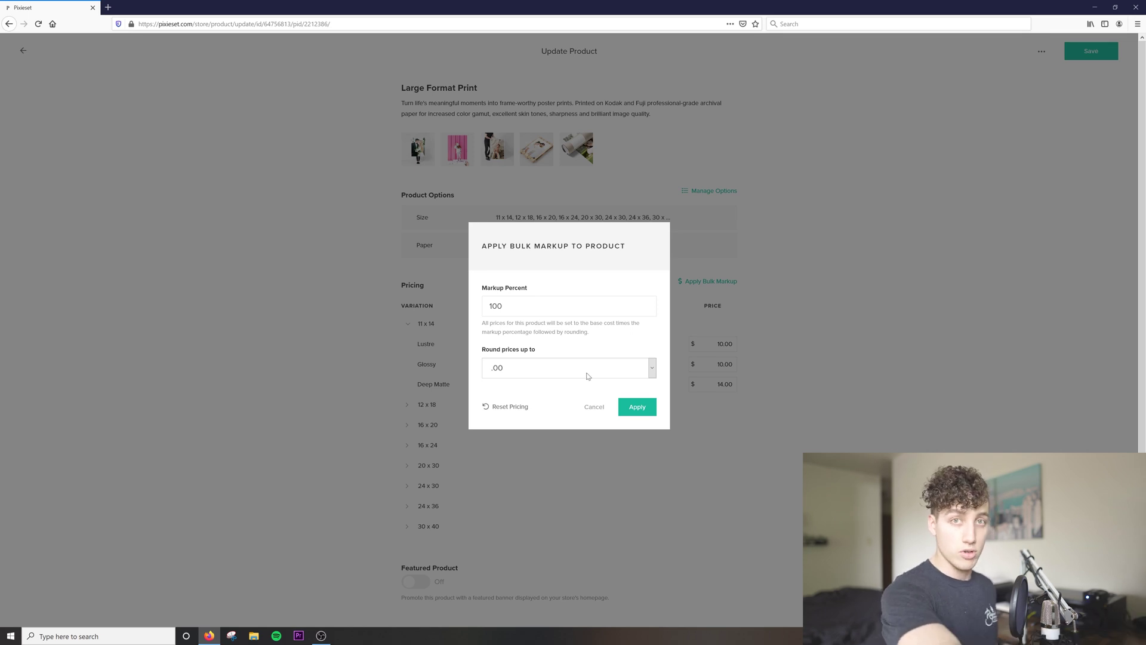
Step: Apply a 20% bulk markup with .00 rounding: 11 x 14 Lustre/Glossy $6.00, Deep Matte $8.00
left_click_drag(528, 303, 470, 311)
type("20")
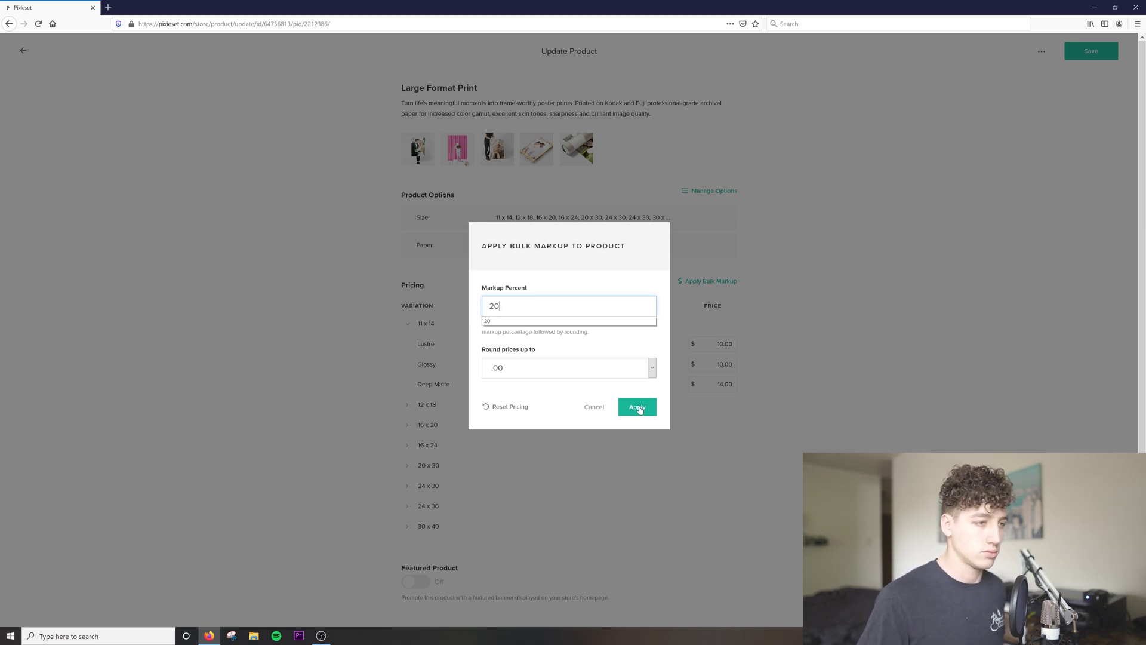
left_click(636, 407)
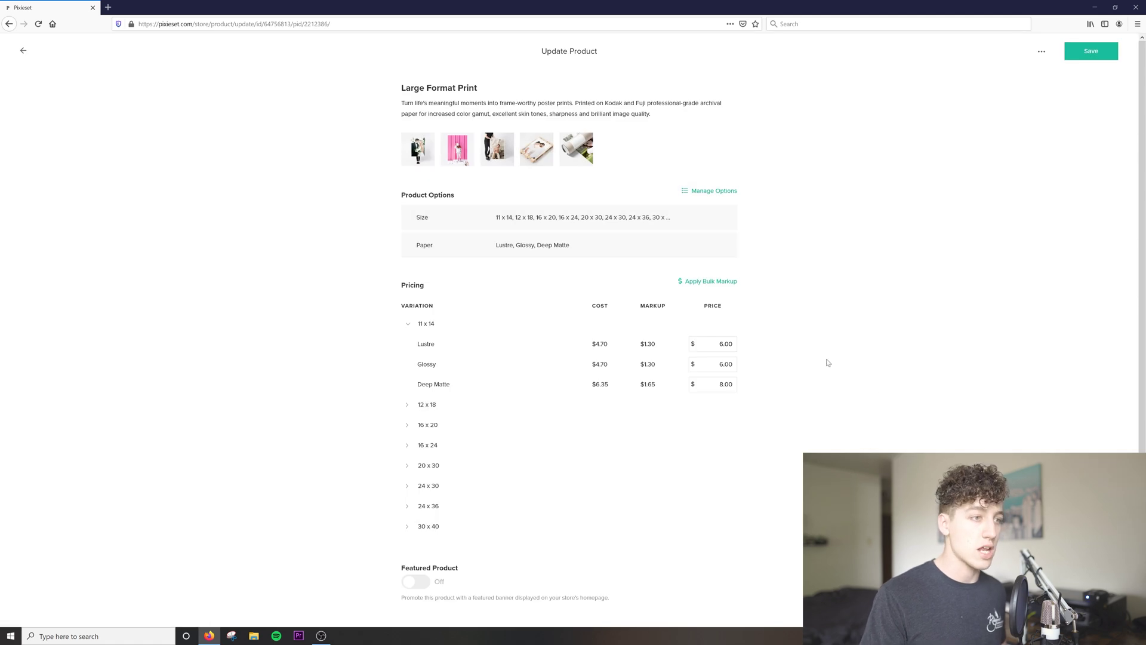
left_click(710, 281)
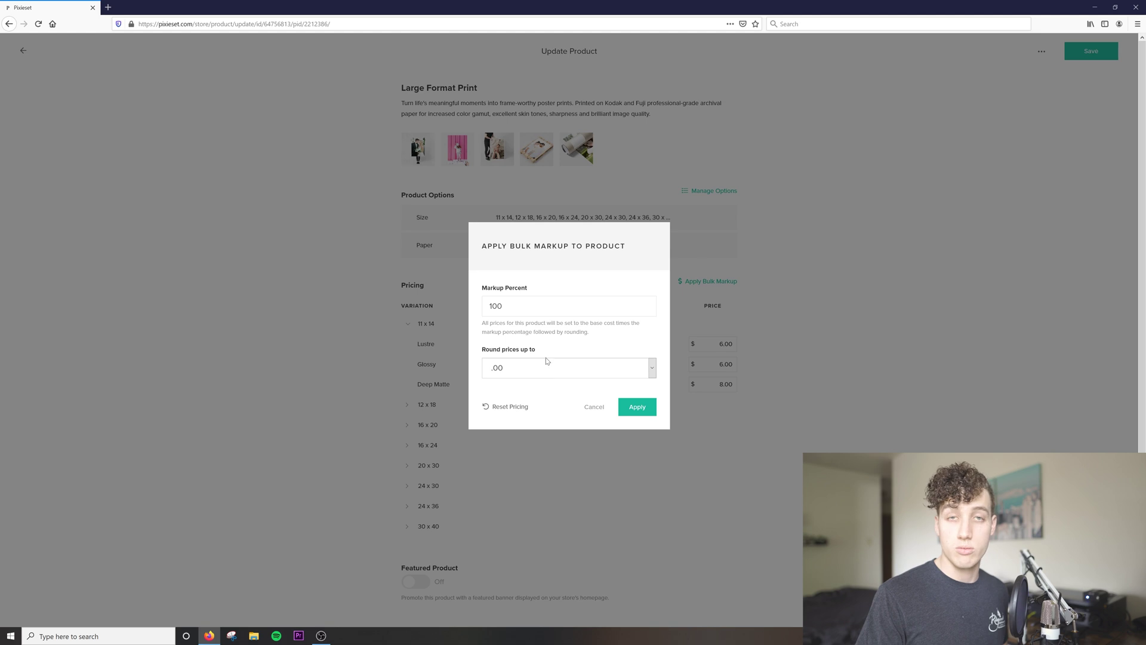
double_click(495, 306)
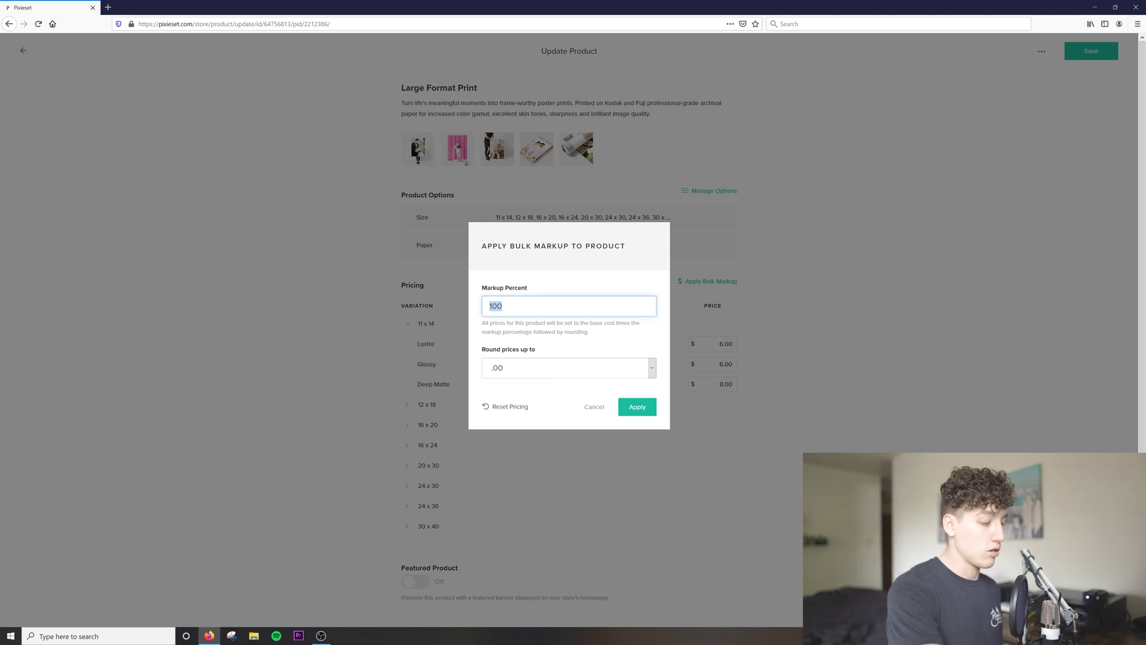
type("20")
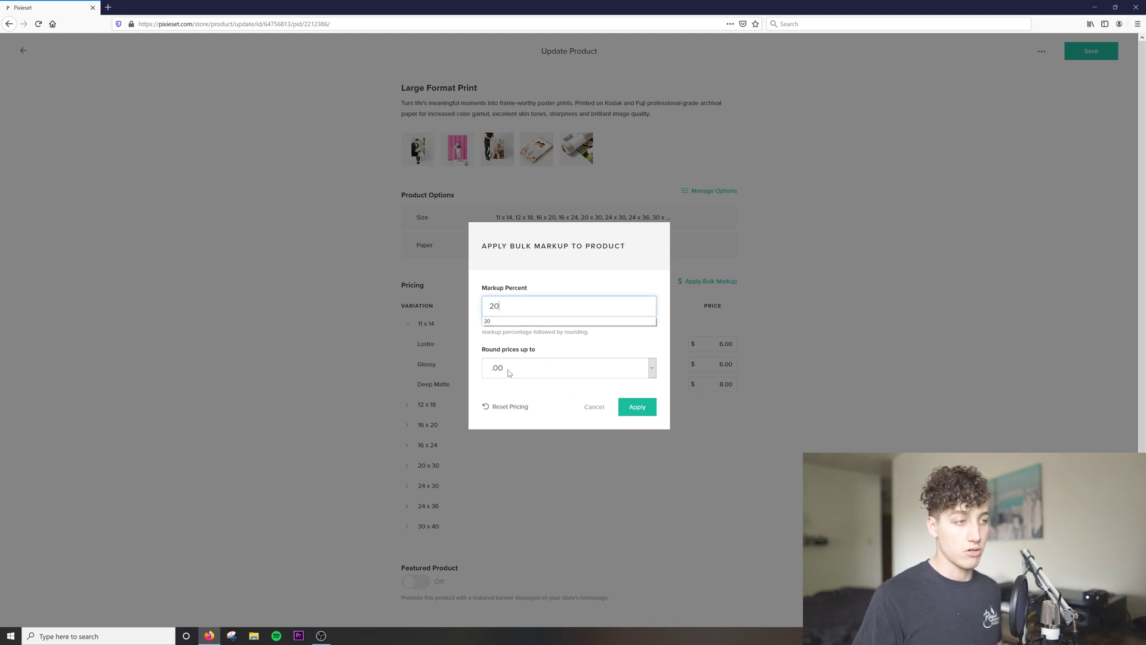
left_click(637, 407)
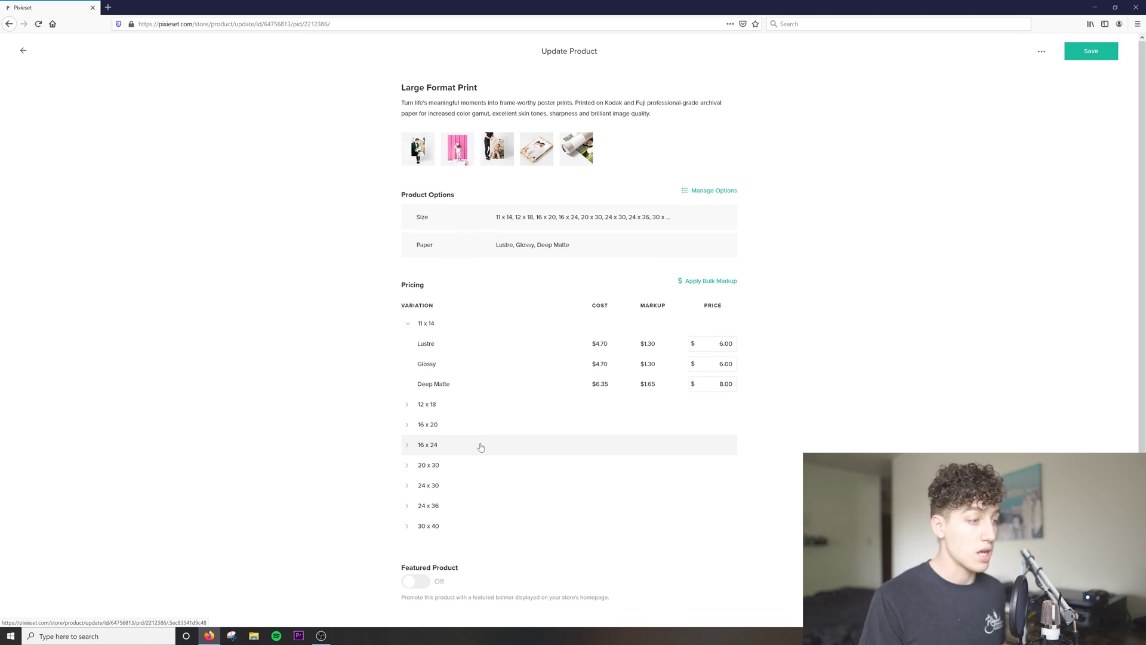
Step: Save the marked-up Large Format Print and view the product types available to add
left_click(1102, 59)
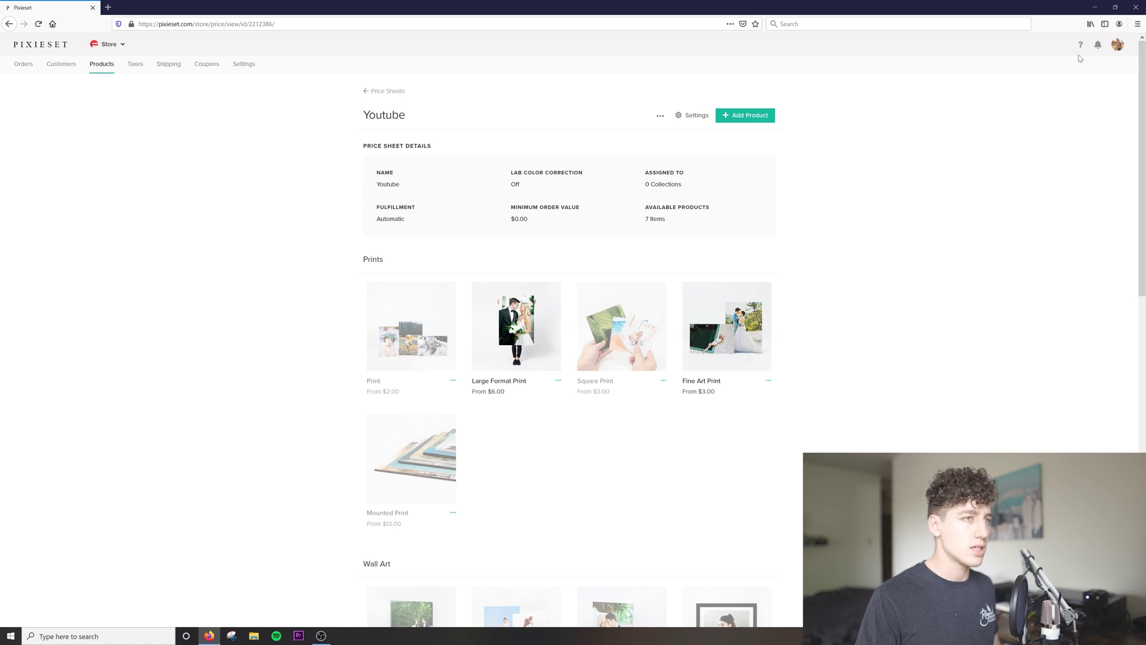
left_click(747, 123)
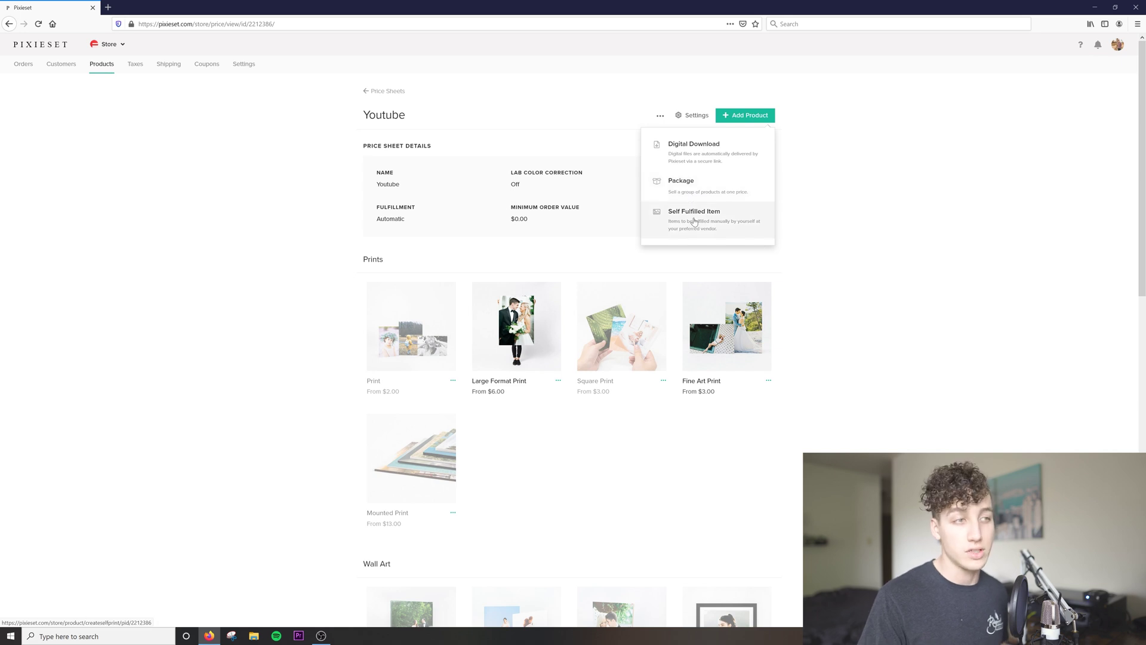
left_click(888, 300)
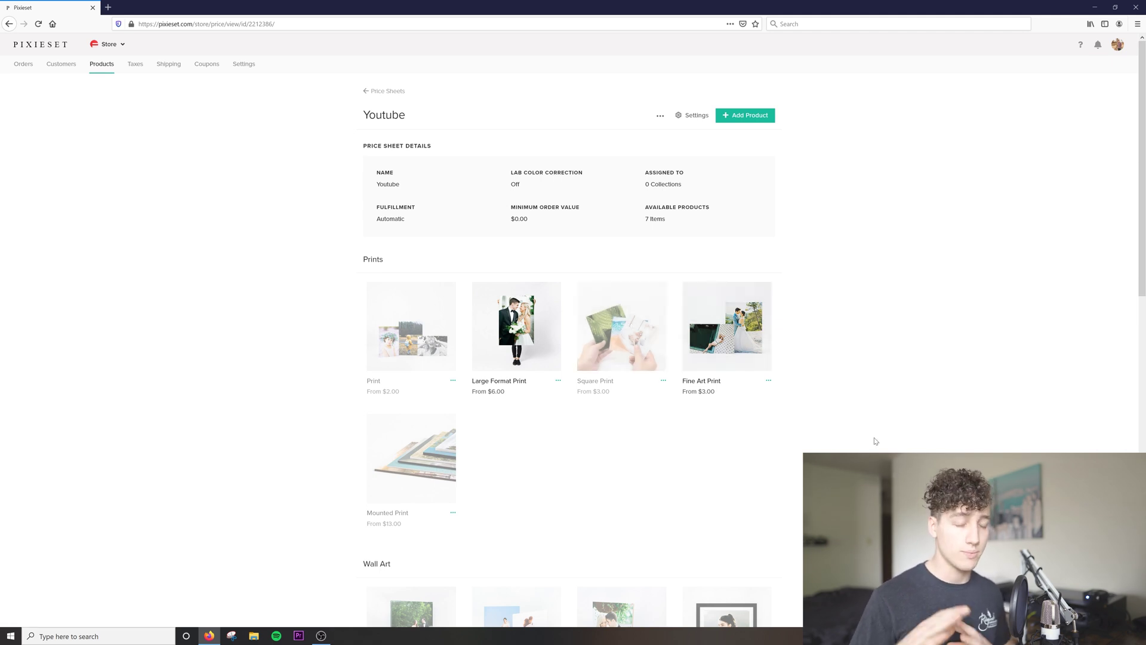
Step: Scroll through the Youtube price sheet to review its products
scroll(876, 441, "down", 4)
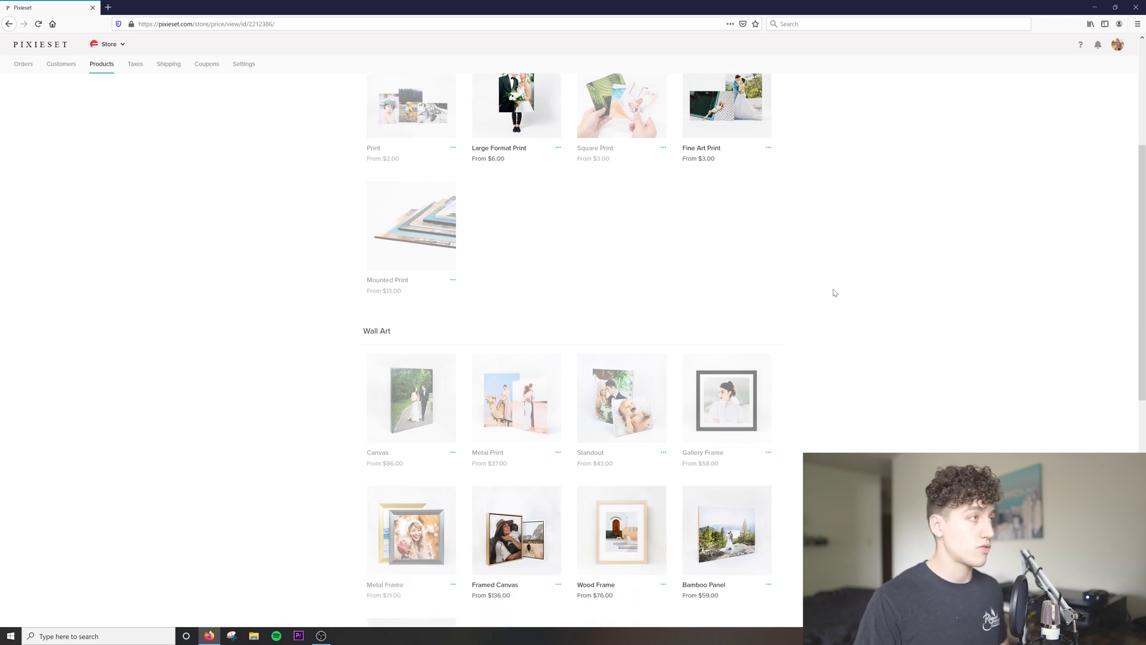
scroll(834, 293, "up", 4)
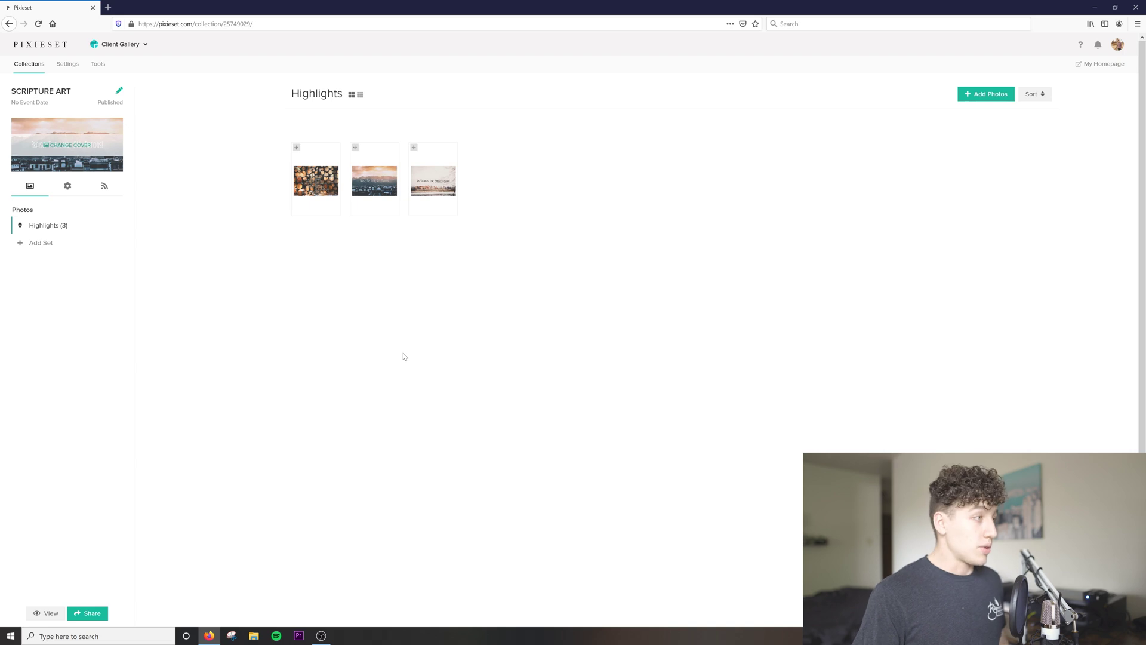
Step: Show Scripture Art's Store settings and keep Wall Hangings (NEW) as its price sheet
left_click(68, 186)
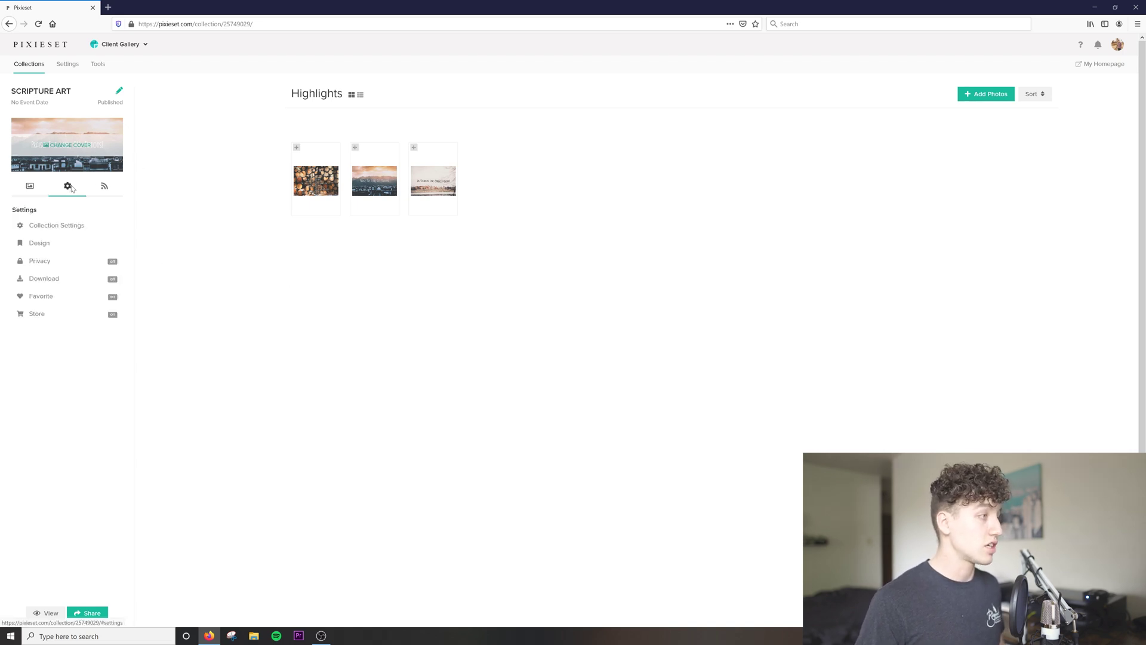
left_click(36, 312)
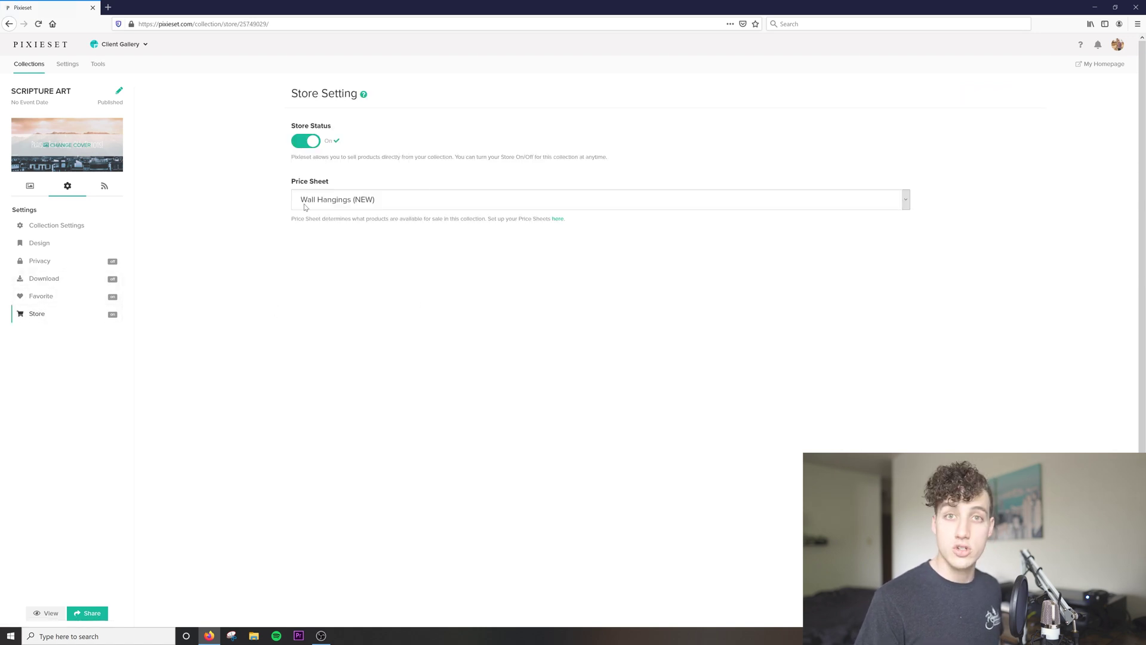
left_click(336, 201)
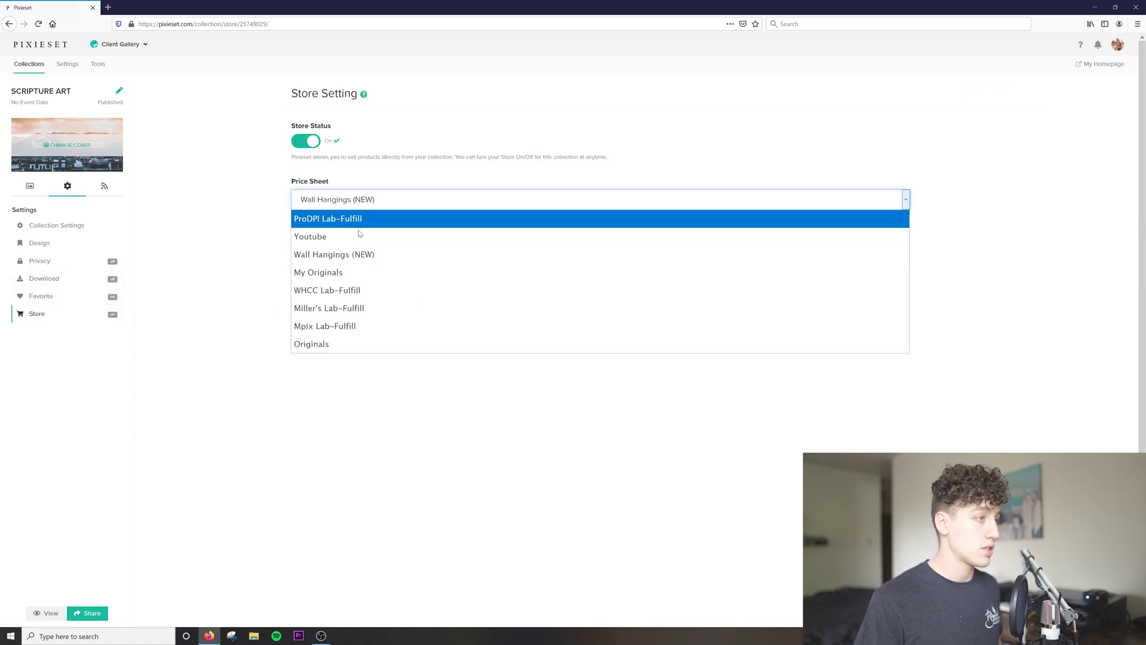
left_click(322, 253)
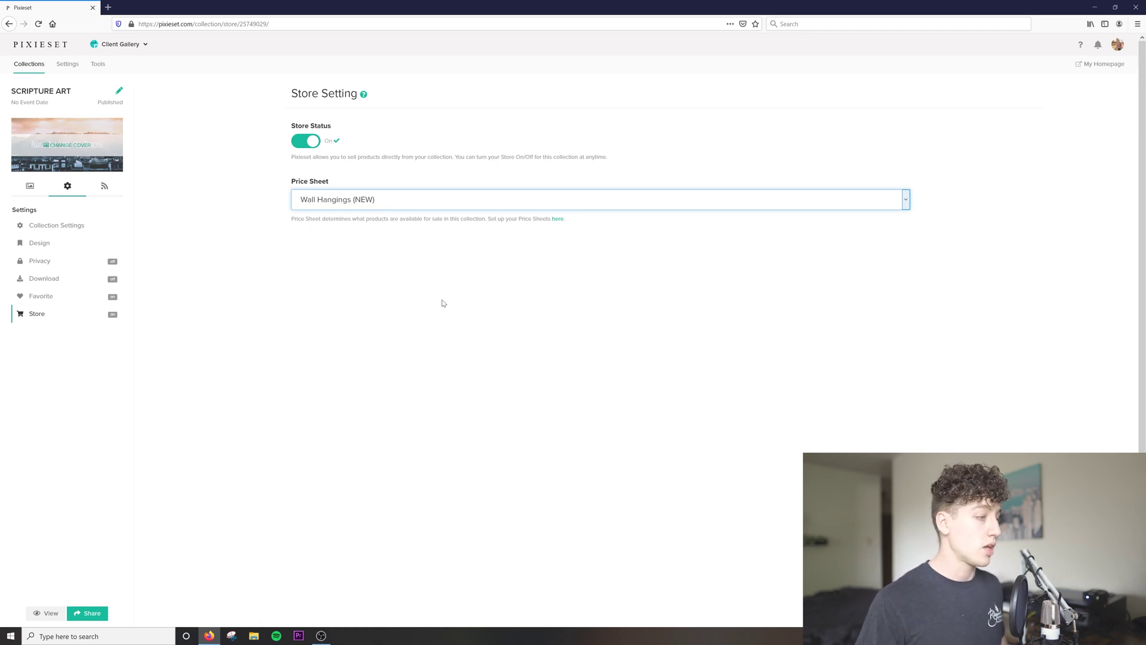
Step: Open the Scripture Art public gallery in a new tab and scroll down to its image grid
left_click(46, 614)
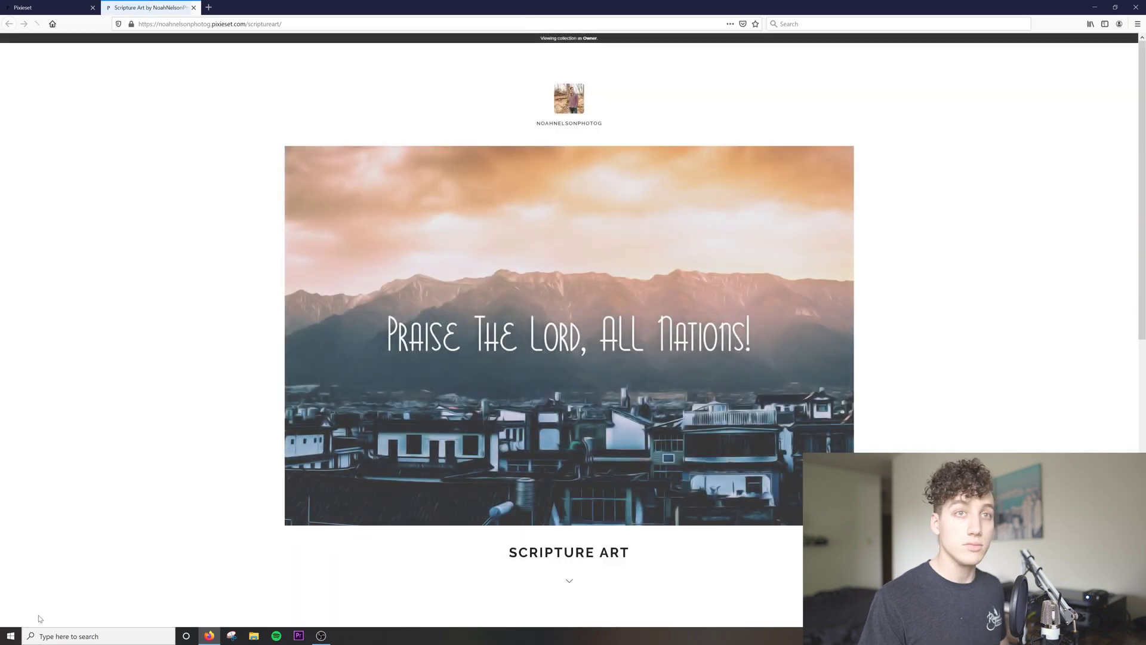
scroll(501, 318, "down", 4)
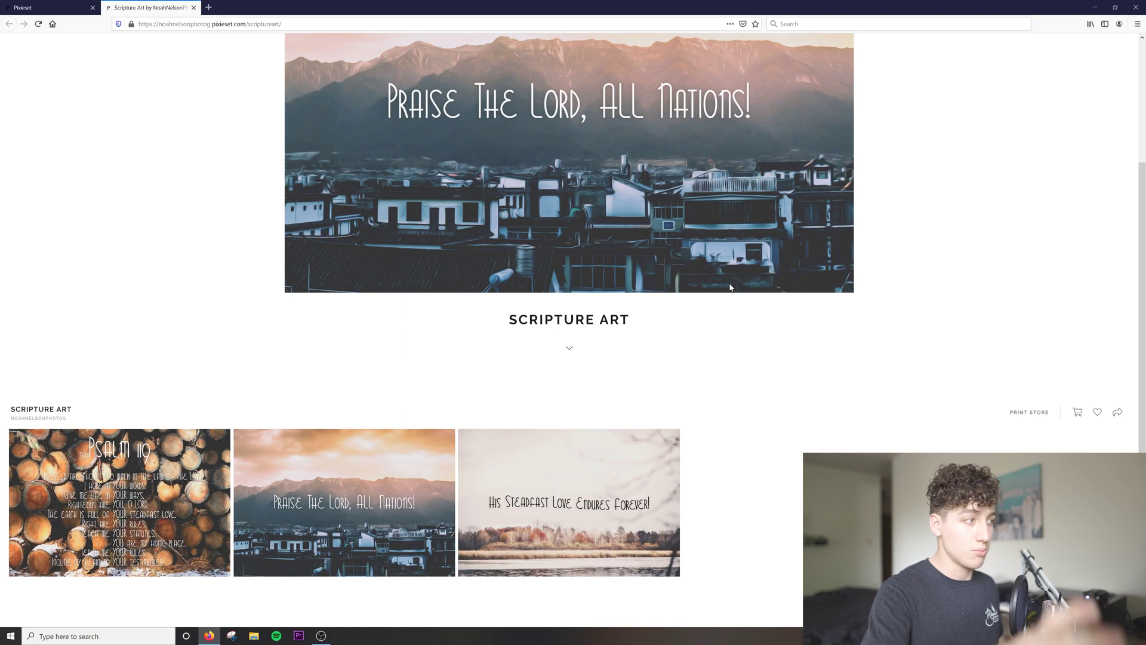
scroll(730, 287, "down", 3)
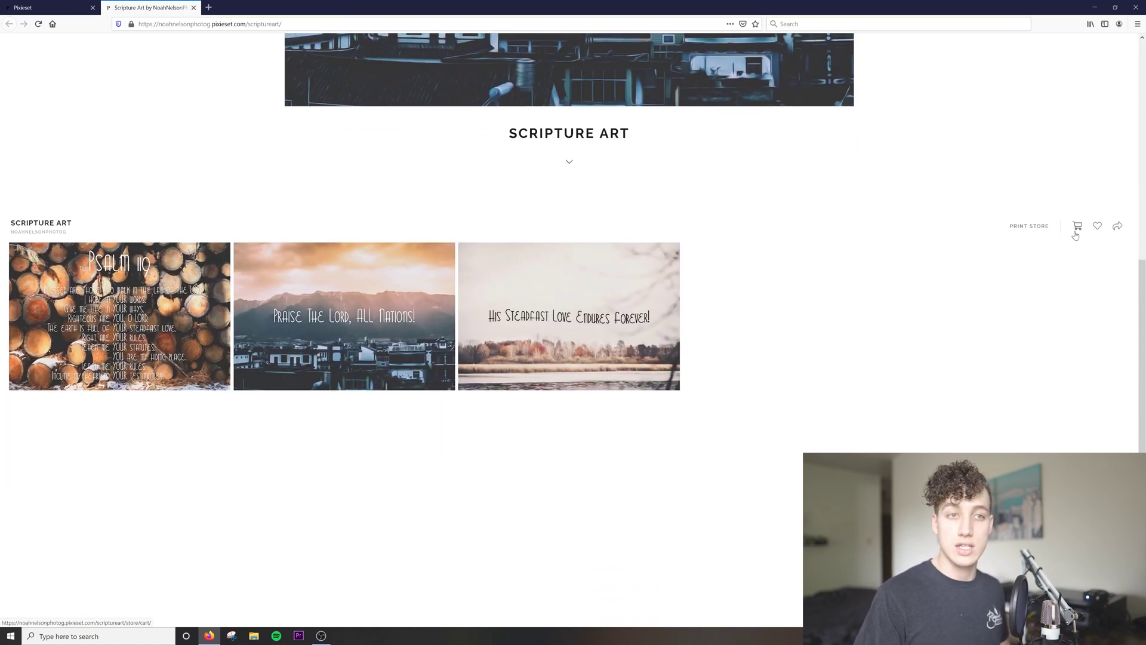
Step: Review the Print Store product categories, then open the 'Praise The Lord, ALL Nations!' photo
left_click(1028, 227)
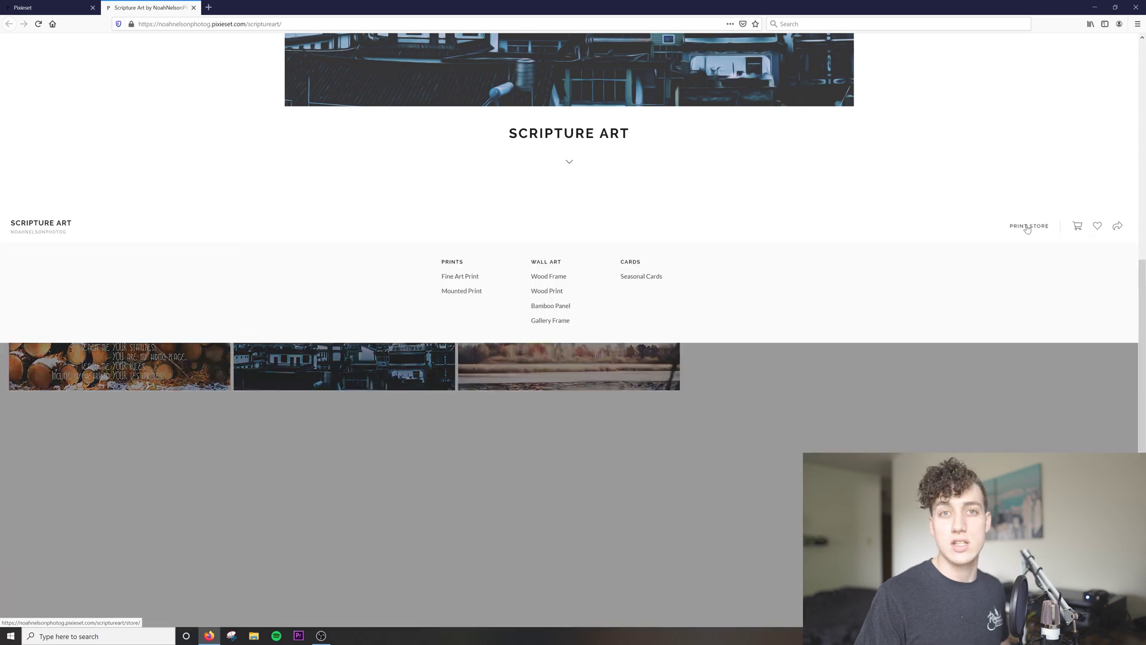
left_click(907, 361)
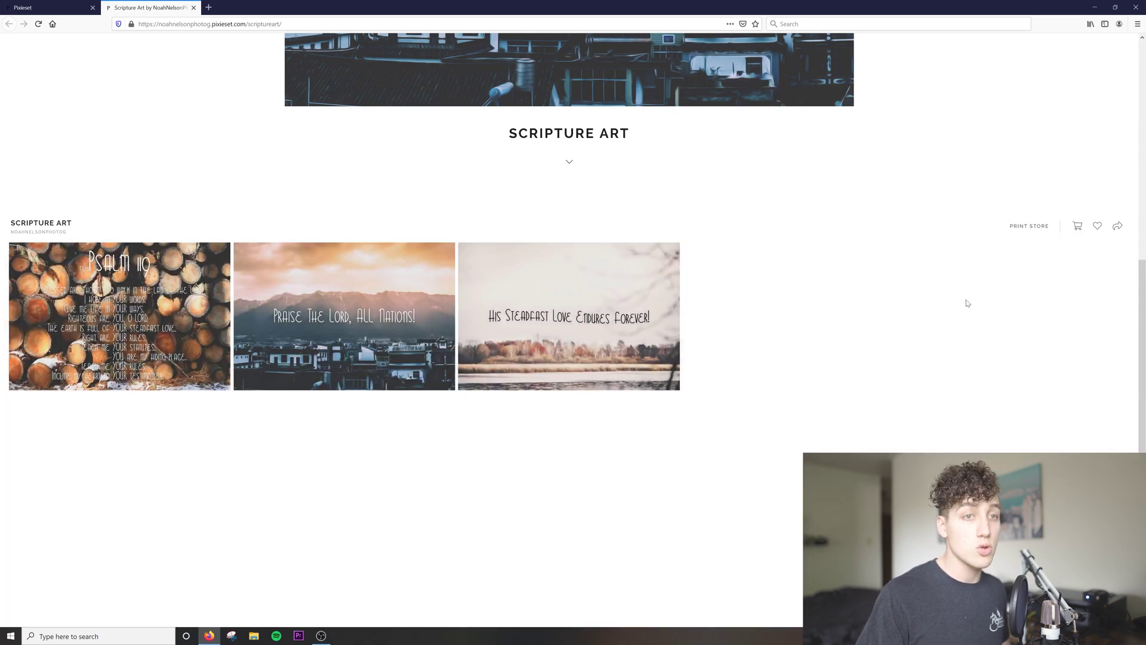
left_click(1031, 230)
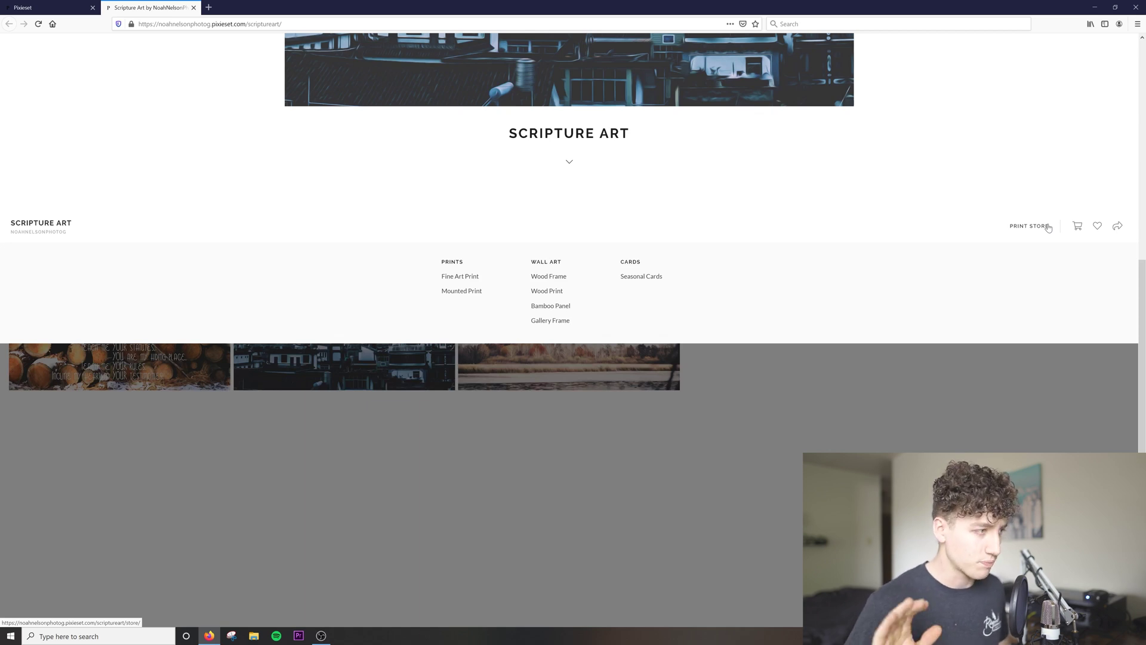
left_click(958, 407)
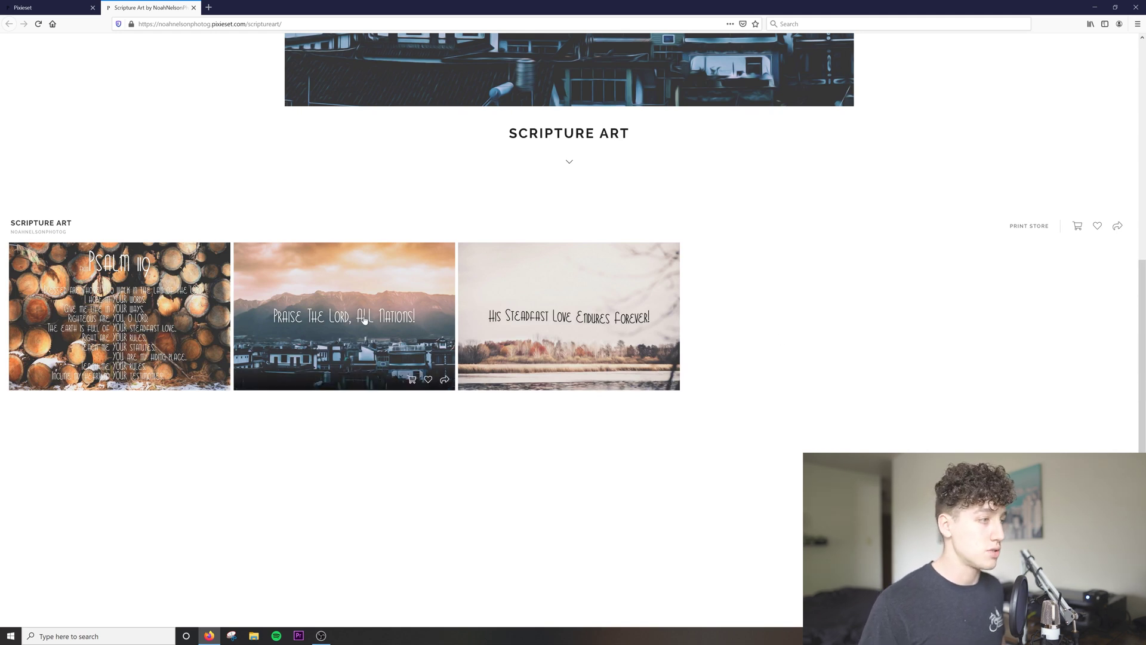
left_click(416, 323)
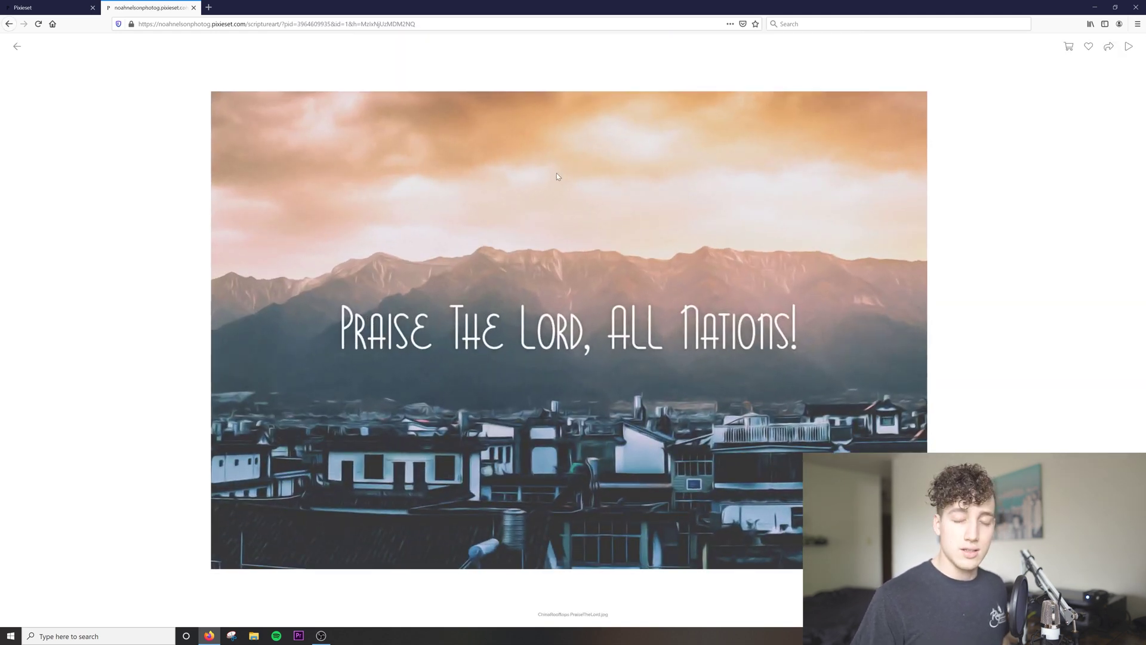